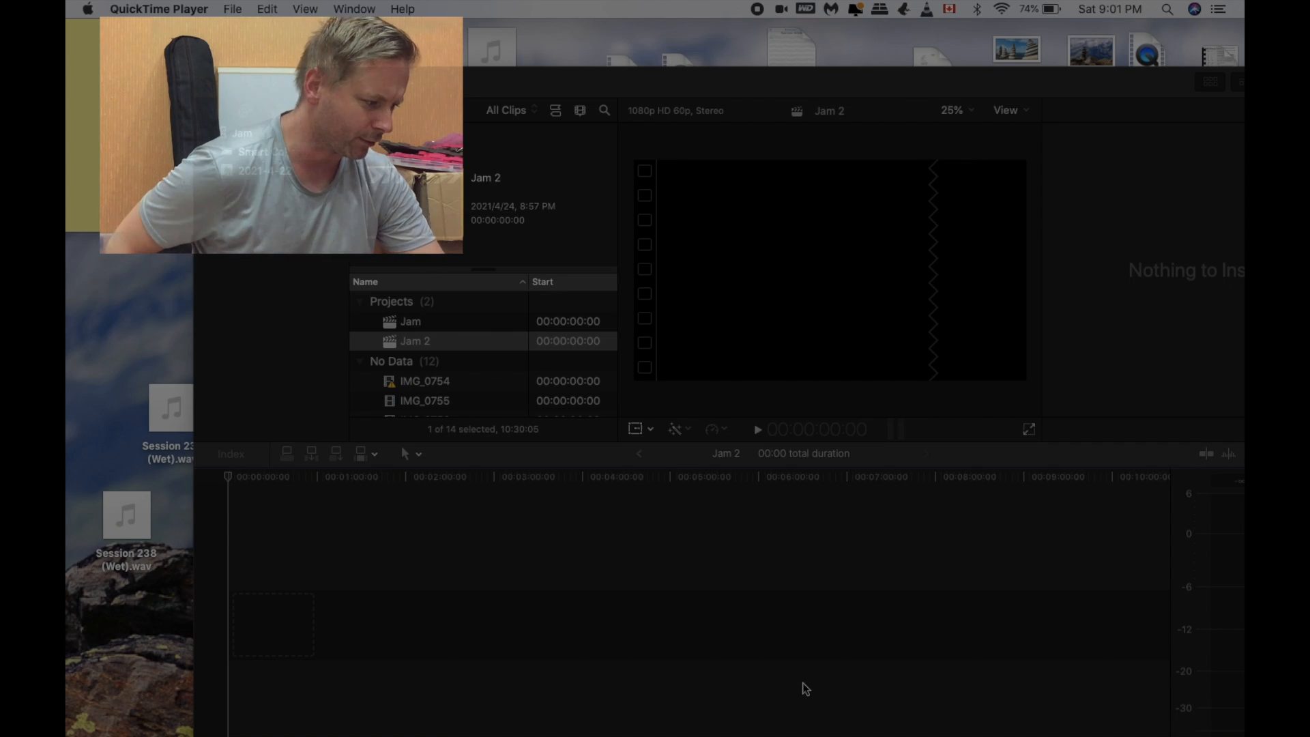
Step: Move the Final Cut Pro window into view, then switch to AmpKit and reposition its window
drag(793, 84, 688, 56)
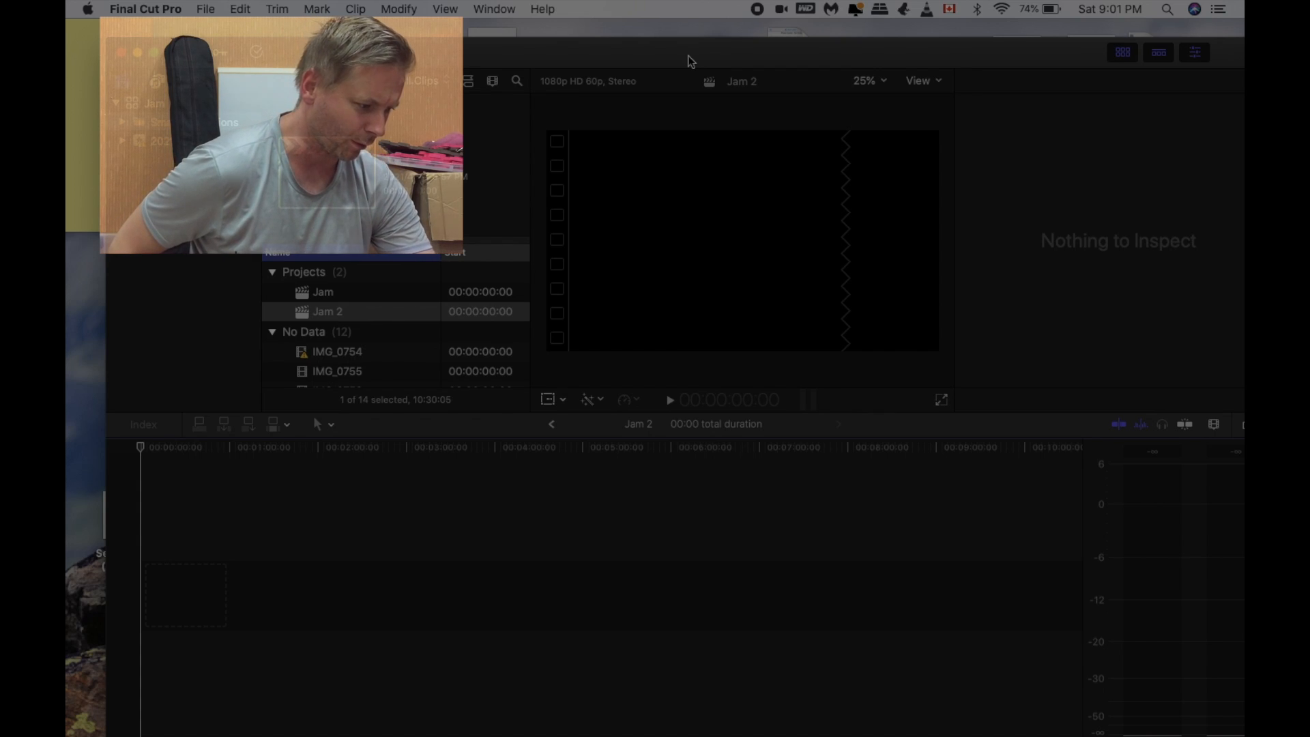
drag(688, 55, 648, 37)
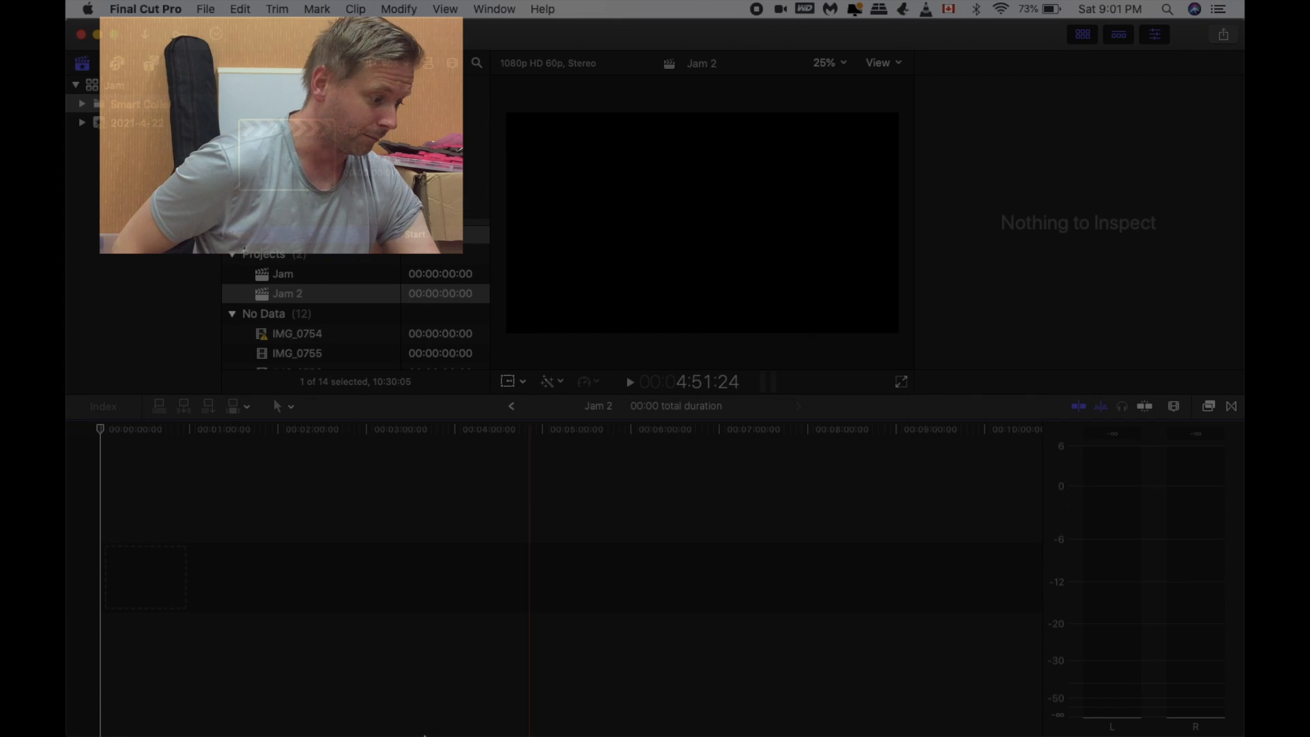
mouse_move(210, 733)
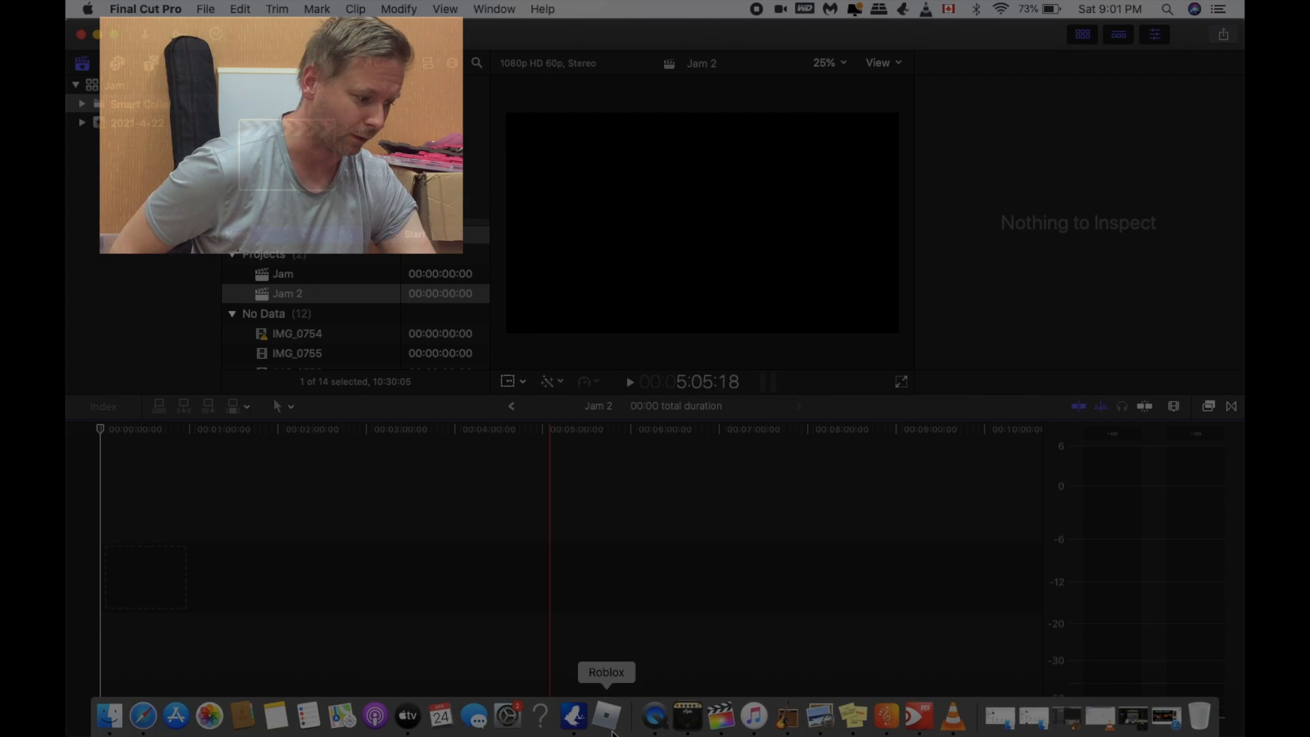
click(685, 726)
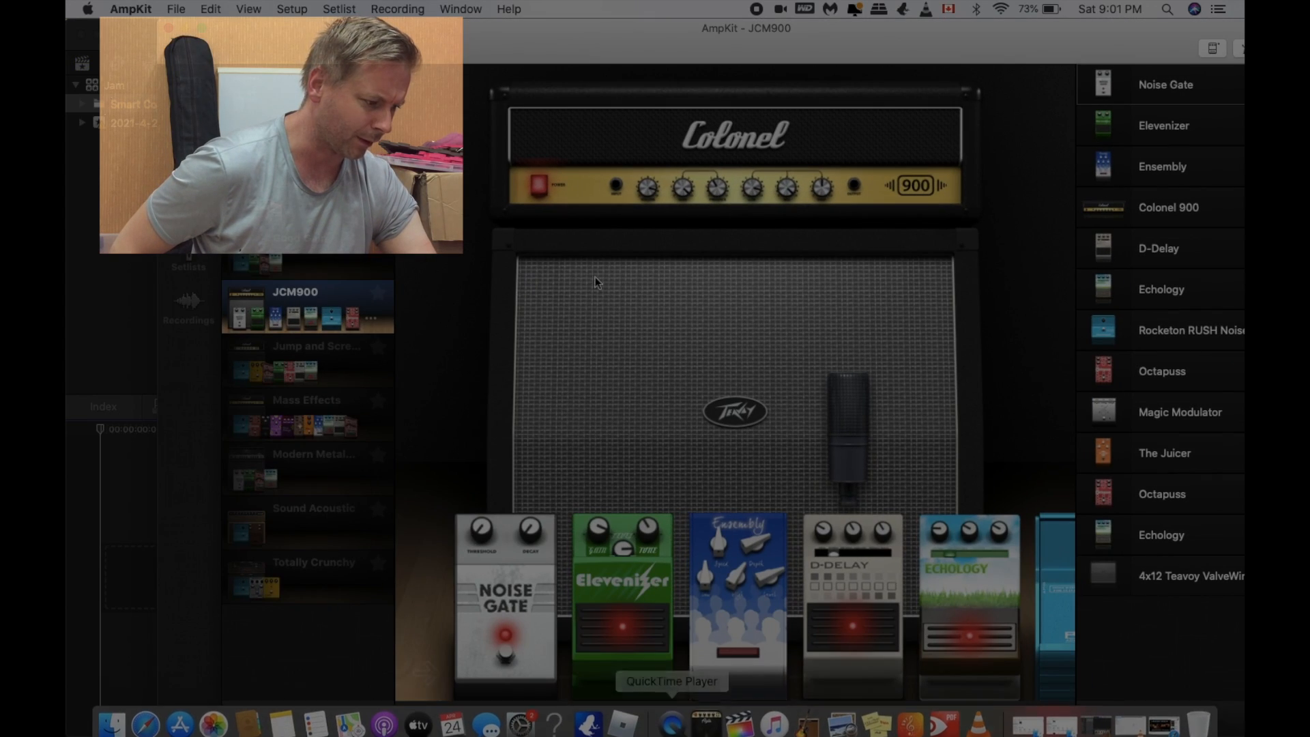
drag(675, 43, 633, 44)
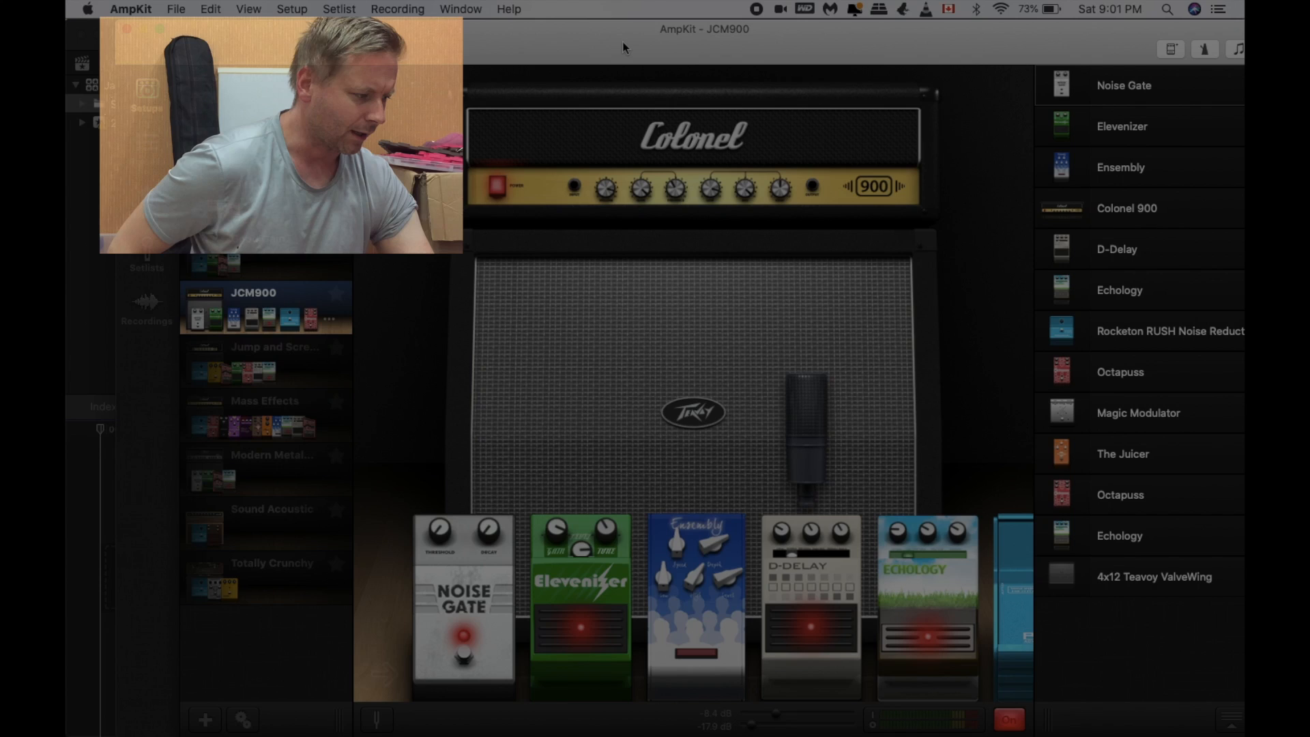
drag(622, 42, 588, 45)
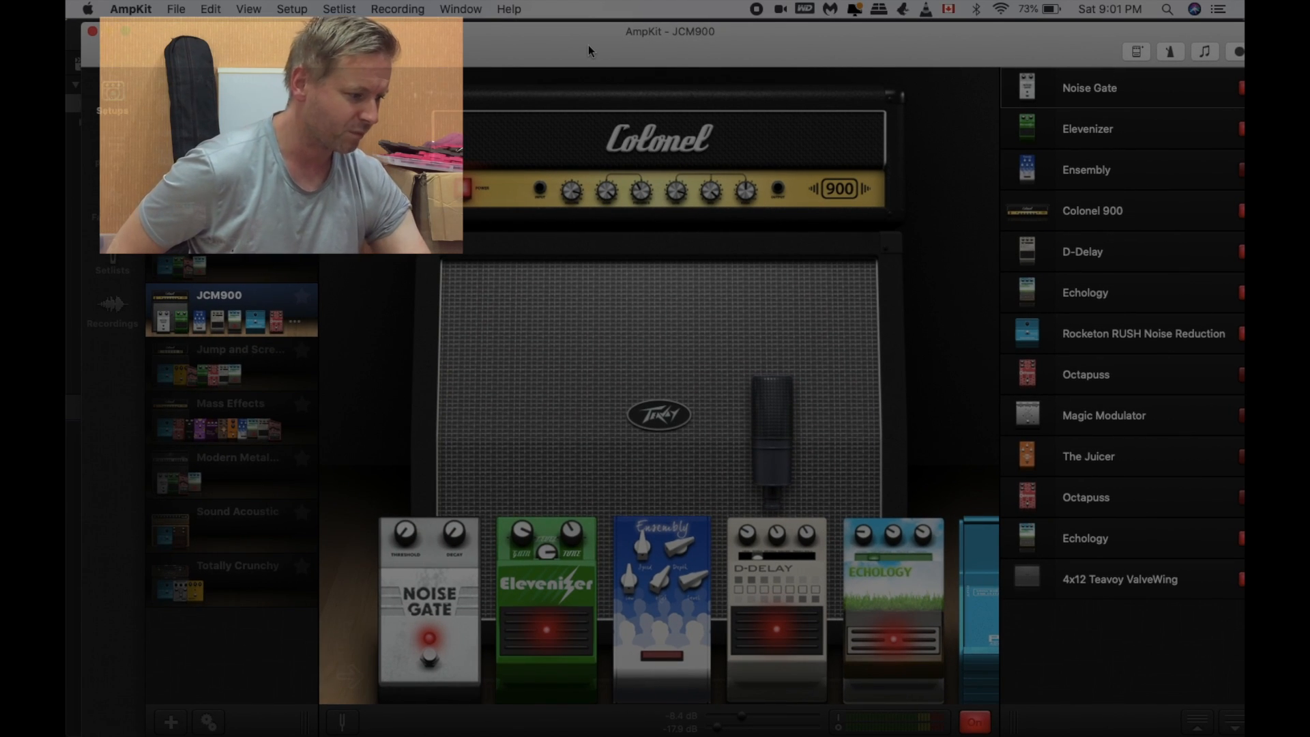
Step: Switch to Music and browse the recently added items for the Spacey Fusion Guitar Backing Track in C# Minor
mouse_move(292, 734)
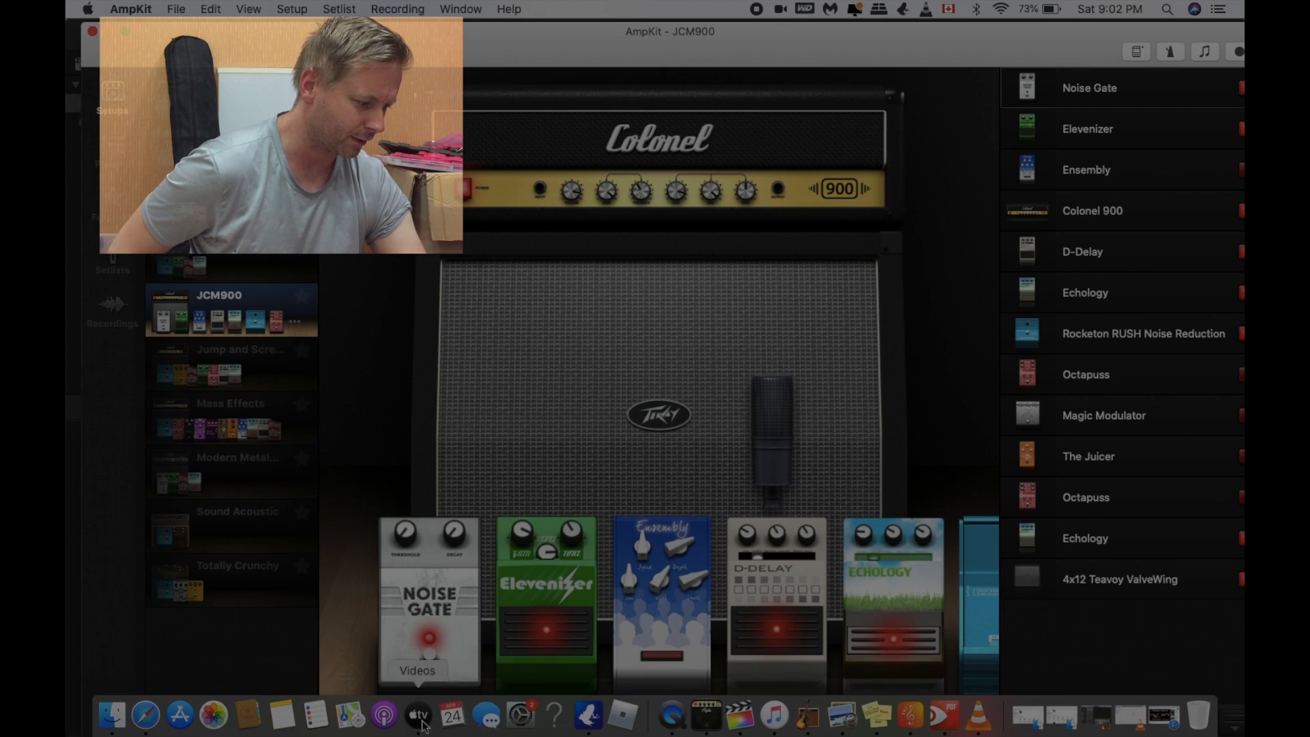
click(770, 711)
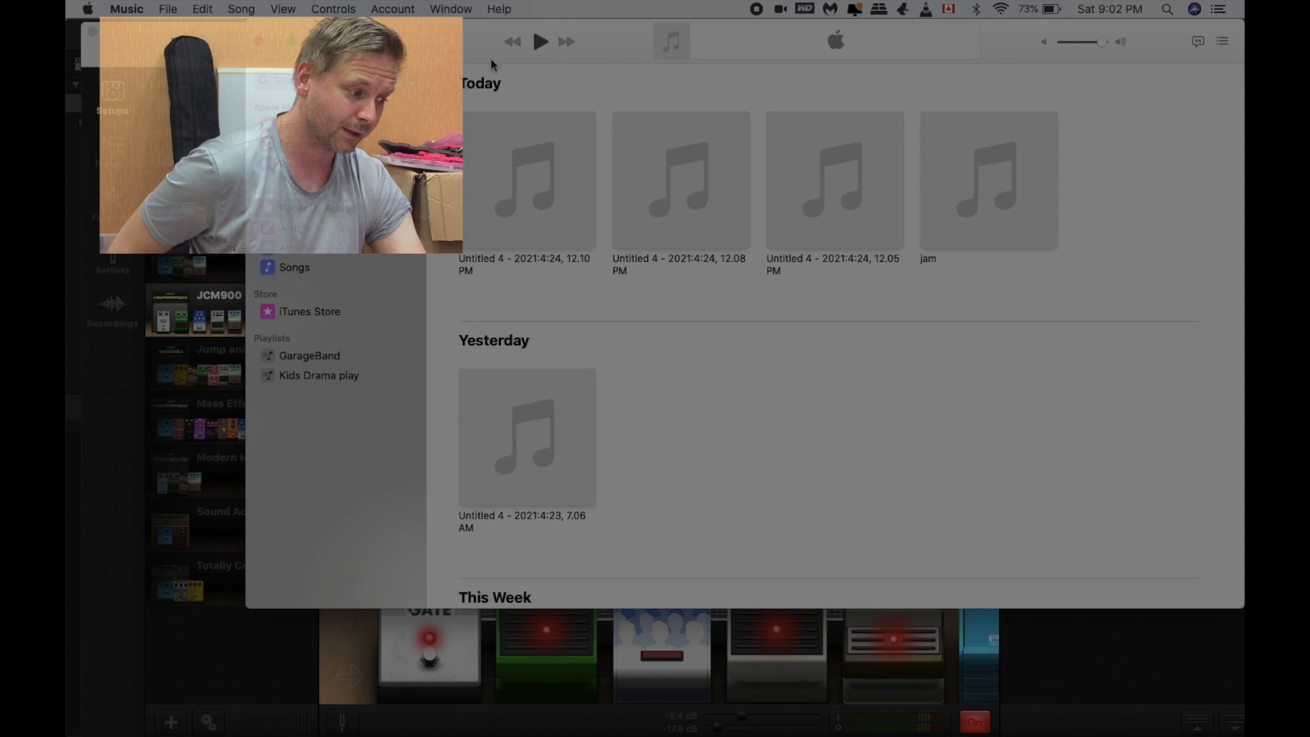
drag(469, 57, 627, 88)
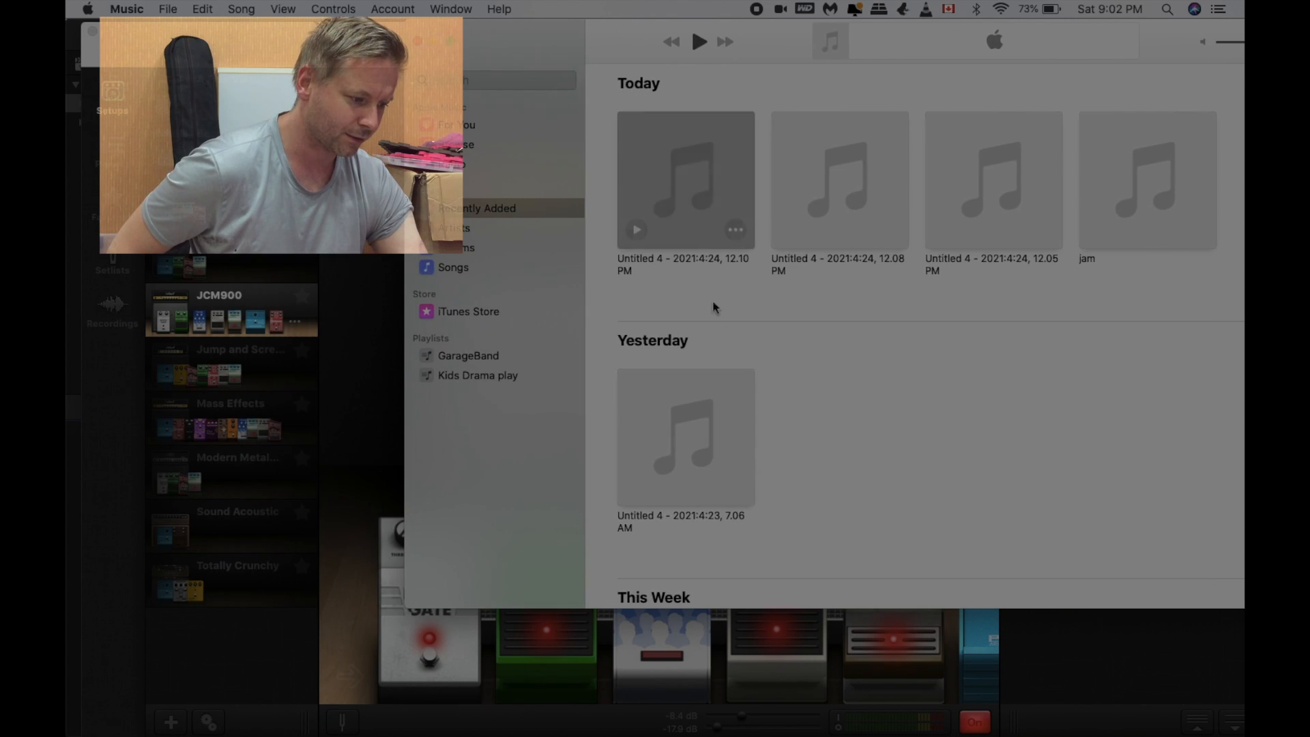
scroll(747, 432, down, 4)
scroll(747, 431, down, 2)
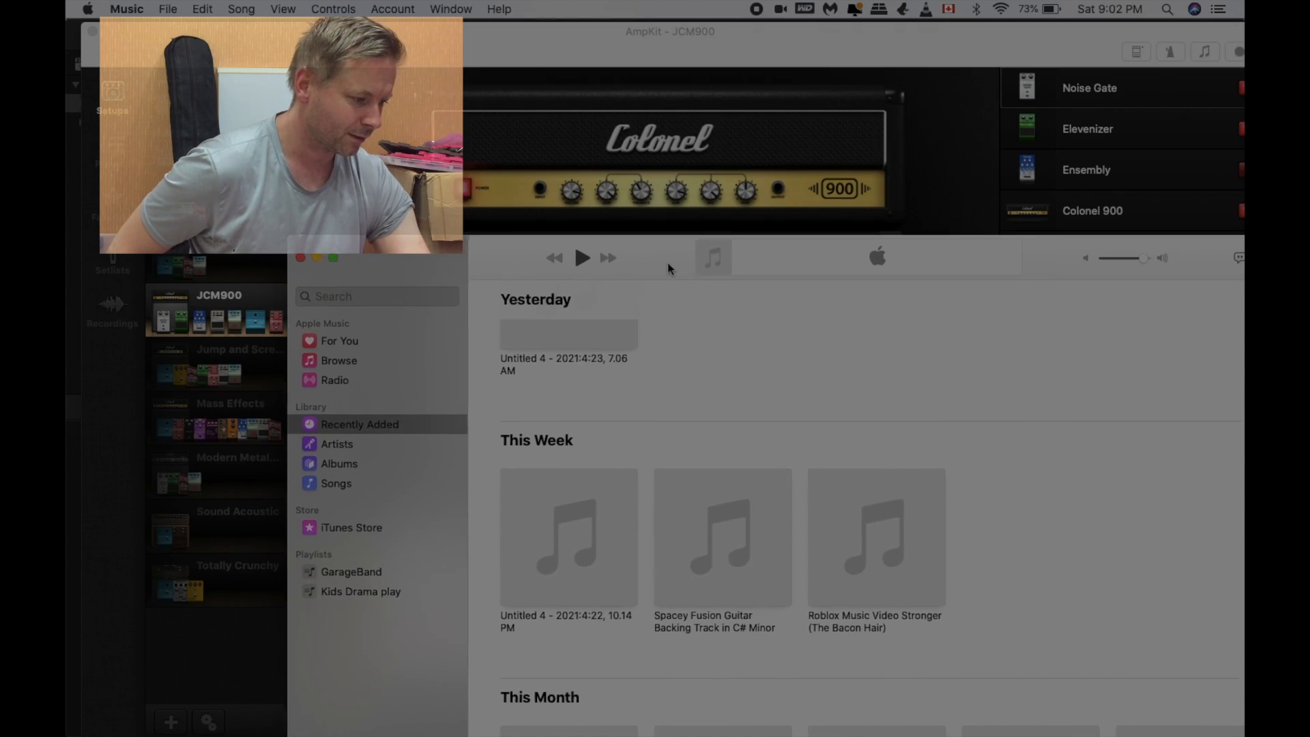
drag(784, 49, 666, 266)
drag(782, 524, 709, 171)
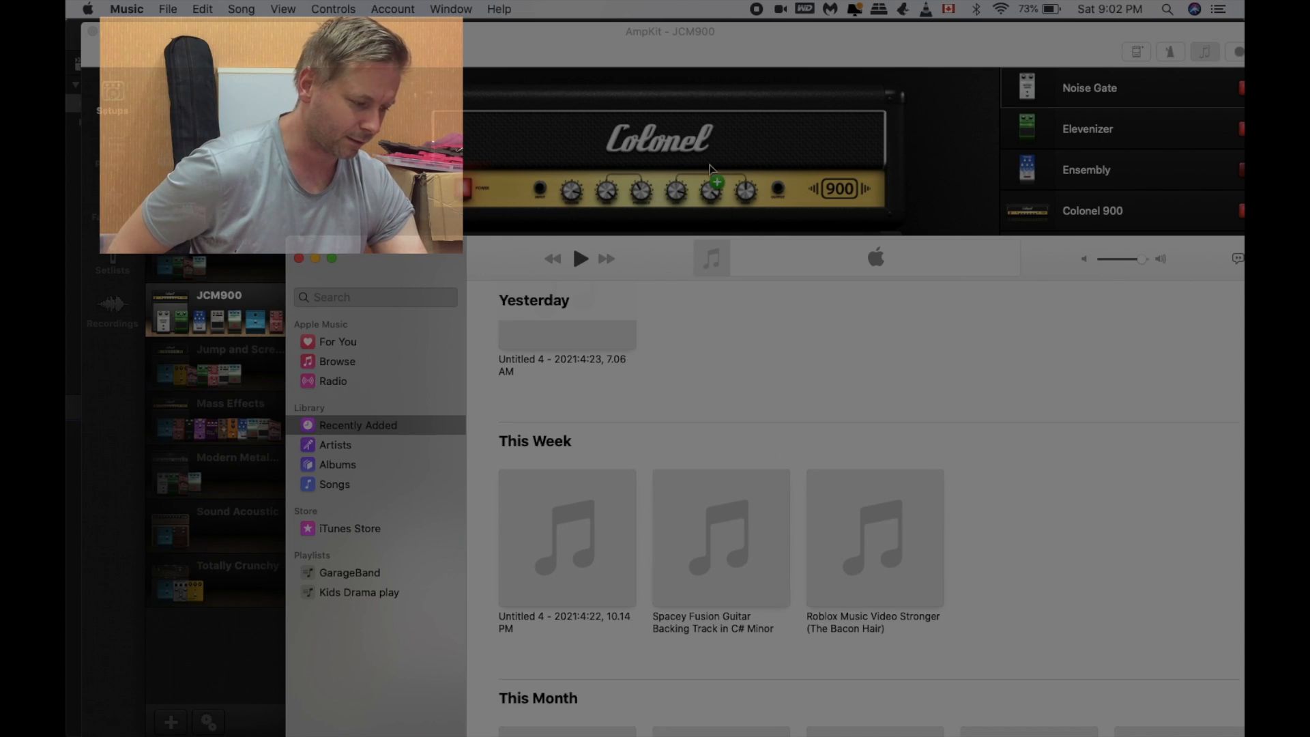
Step: Minimize the Music window and show the list of backing tracks in AmpKit
click(315, 258)
click(904, 52)
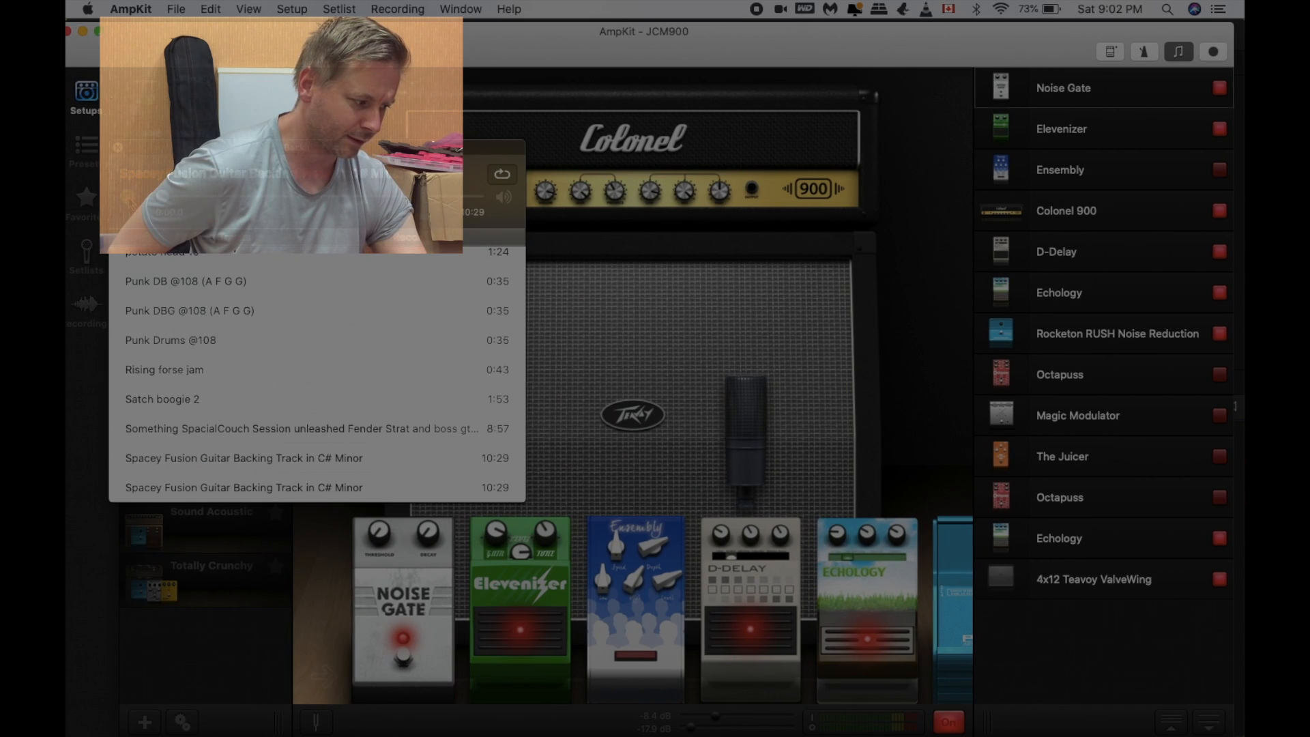
key(XF86AudioRaiseVolume)
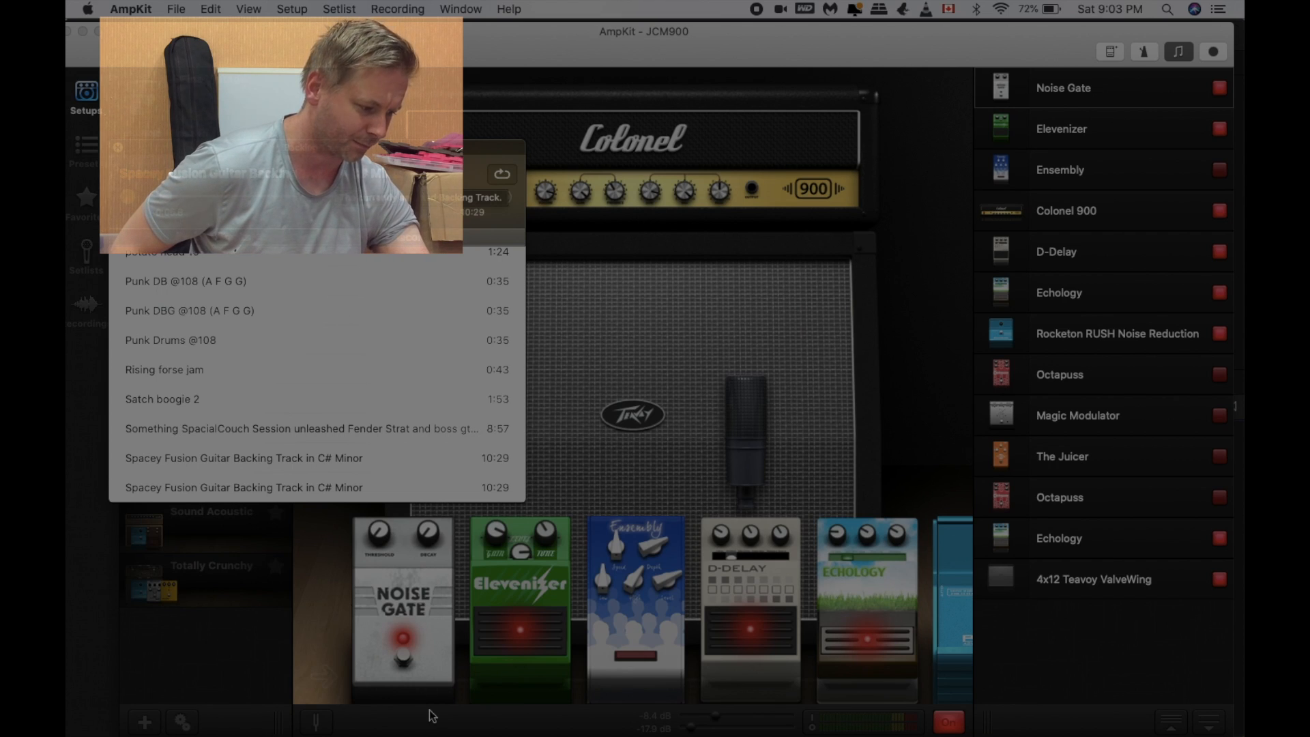
Step: Switch to GarageBand and start a new project, discarding the unsaved Untitled 4 document
mouse_move(655, 733)
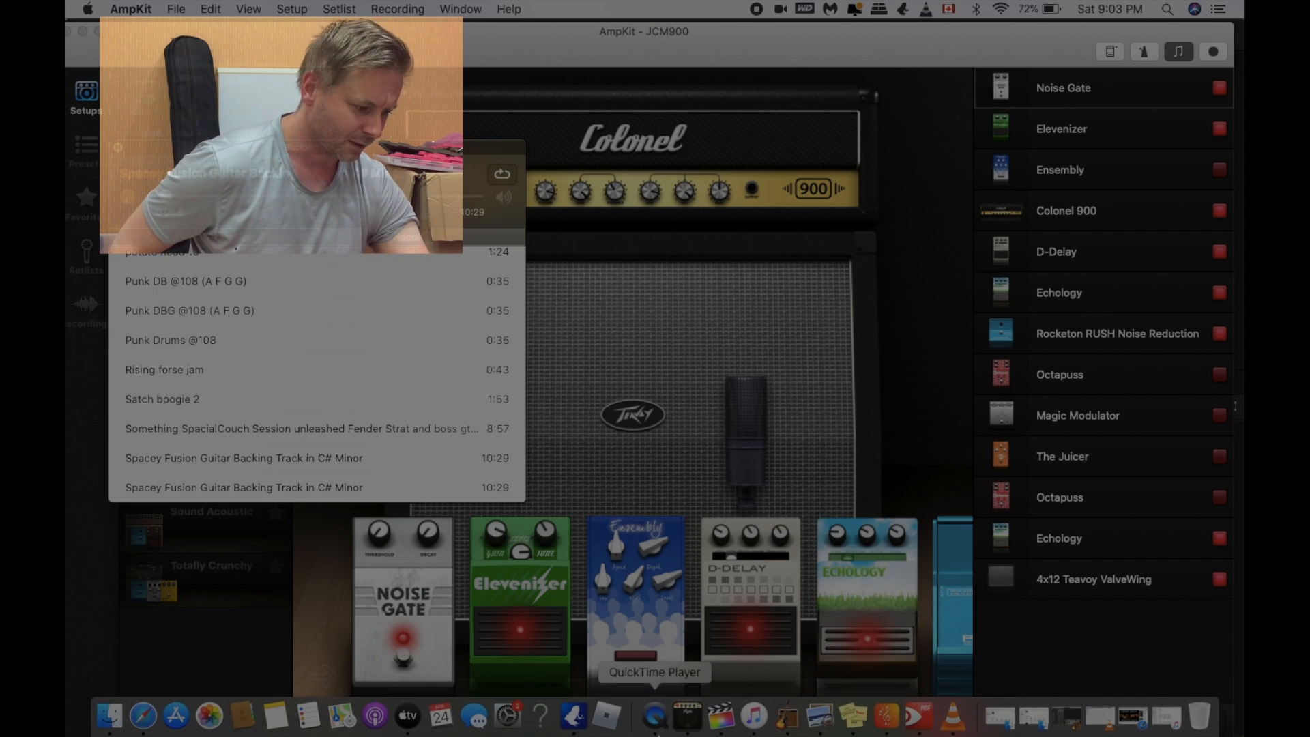
click(788, 729)
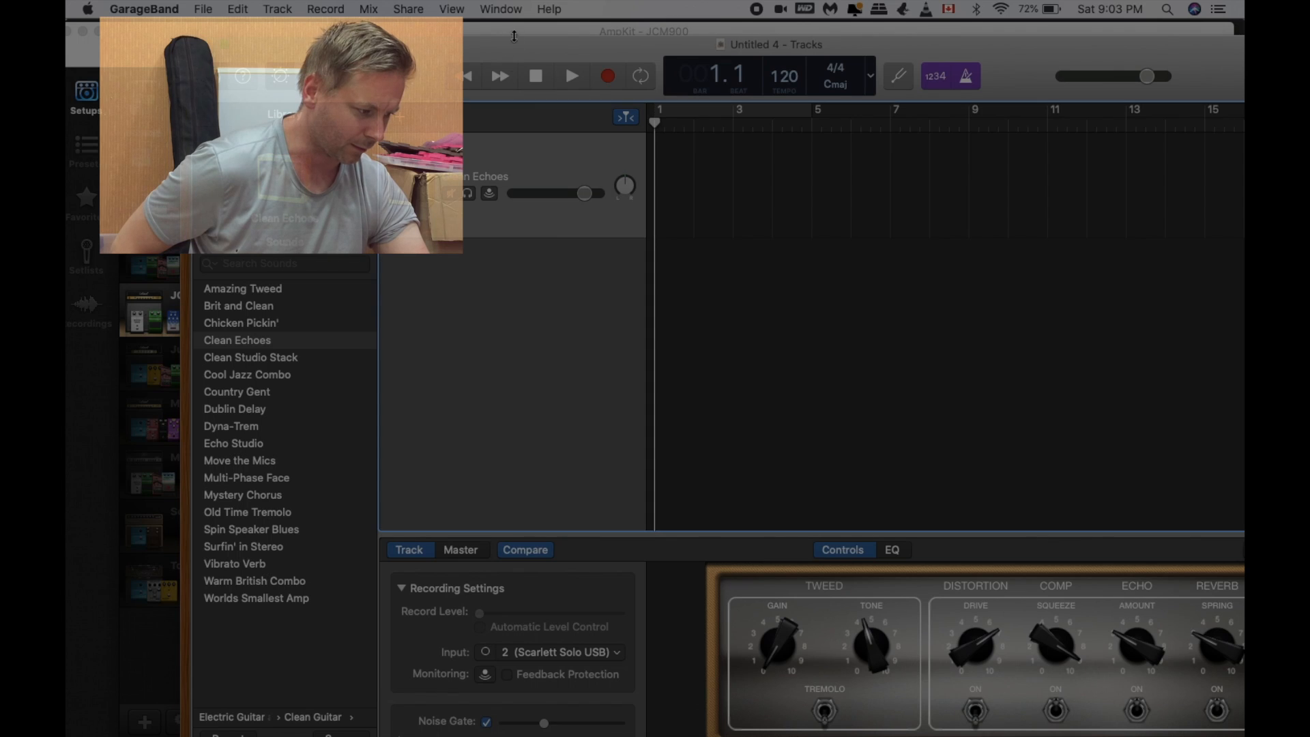
drag(518, 50, 441, 32)
click(204, 9)
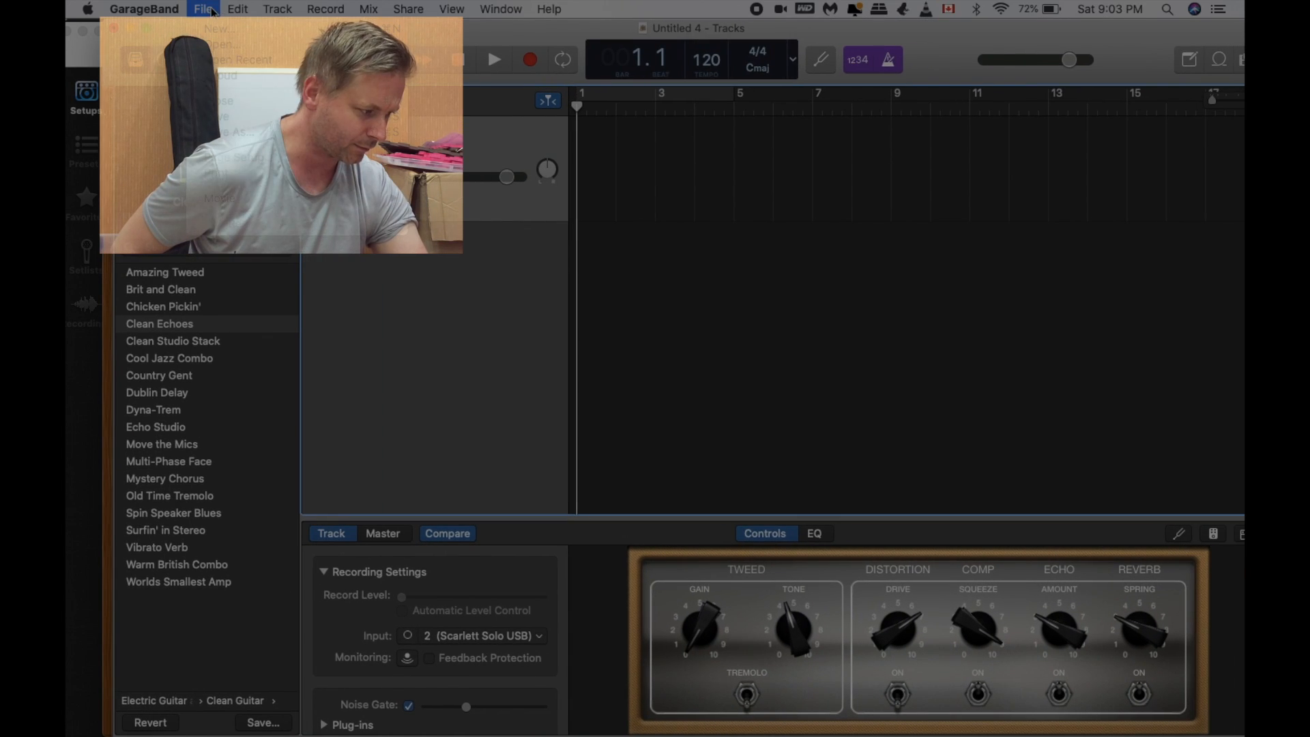
click(220, 28)
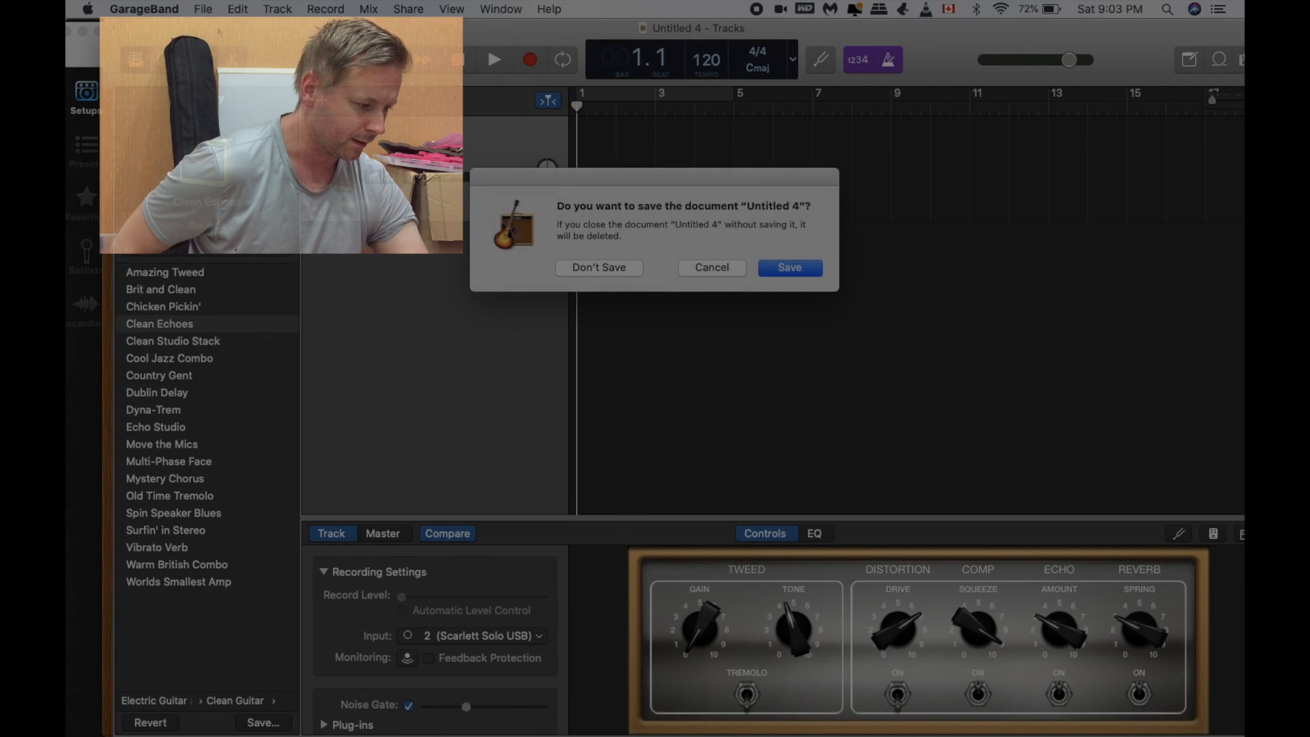
click(613, 267)
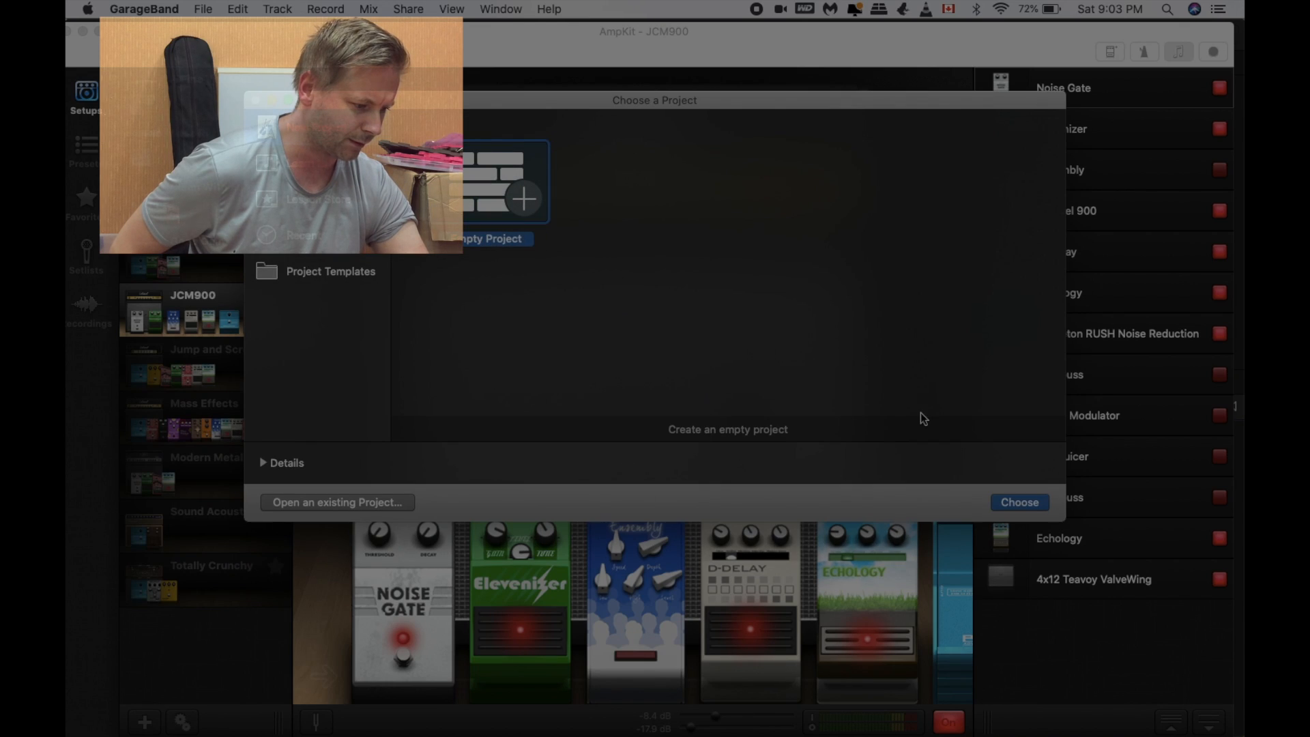
Step: Create an empty project with an audio track for microphone or line input
click(1009, 505)
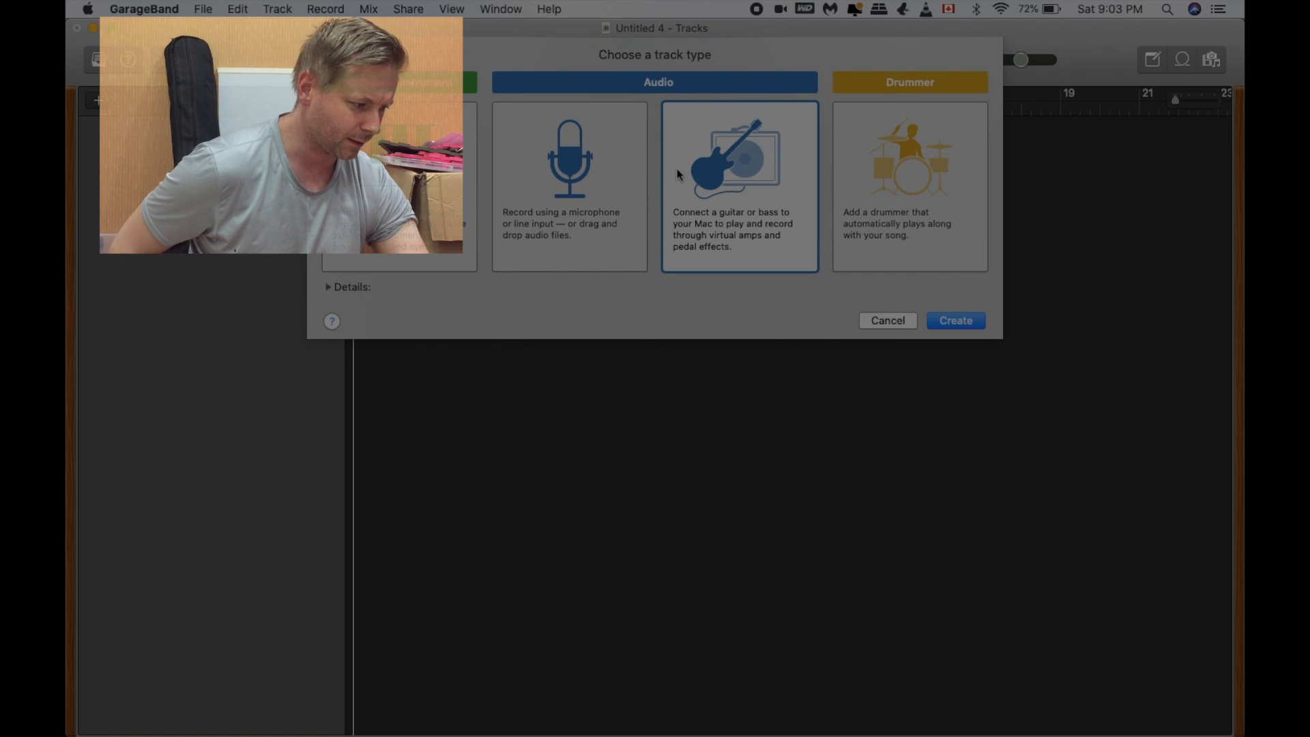
click(568, 178)
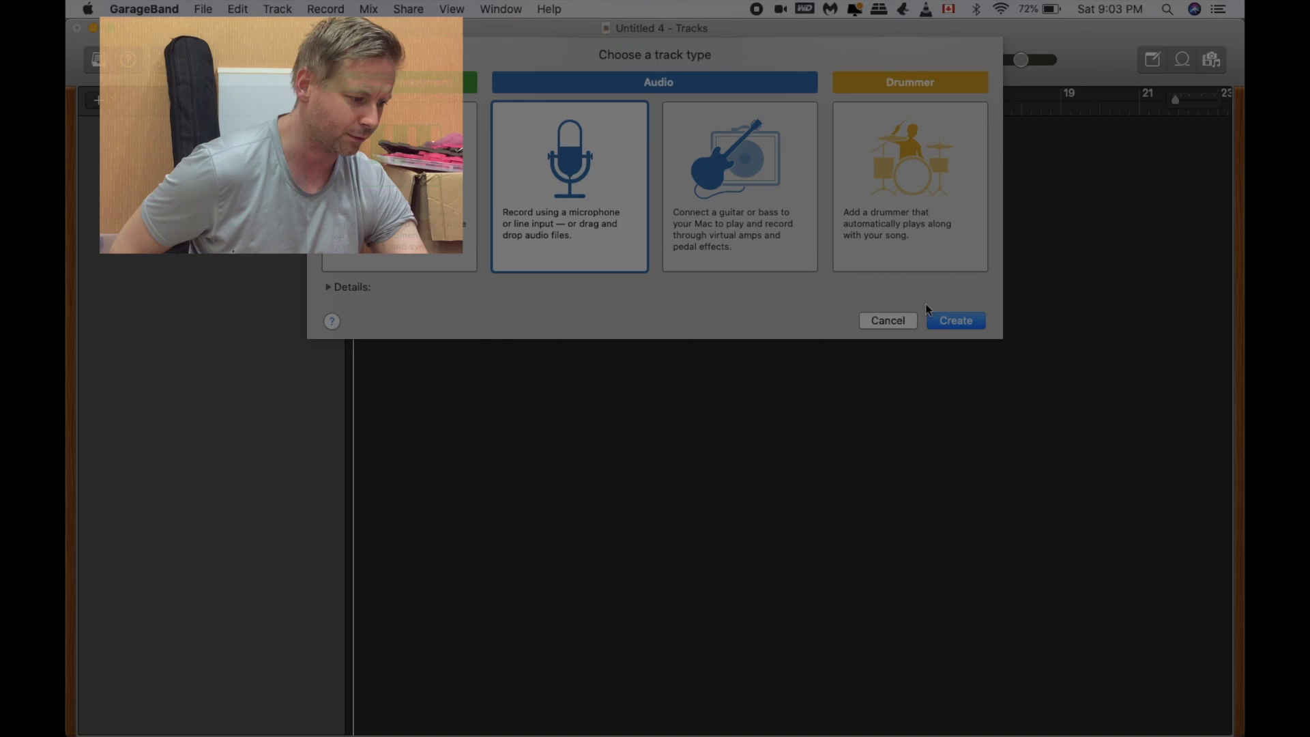
click(954, 322)
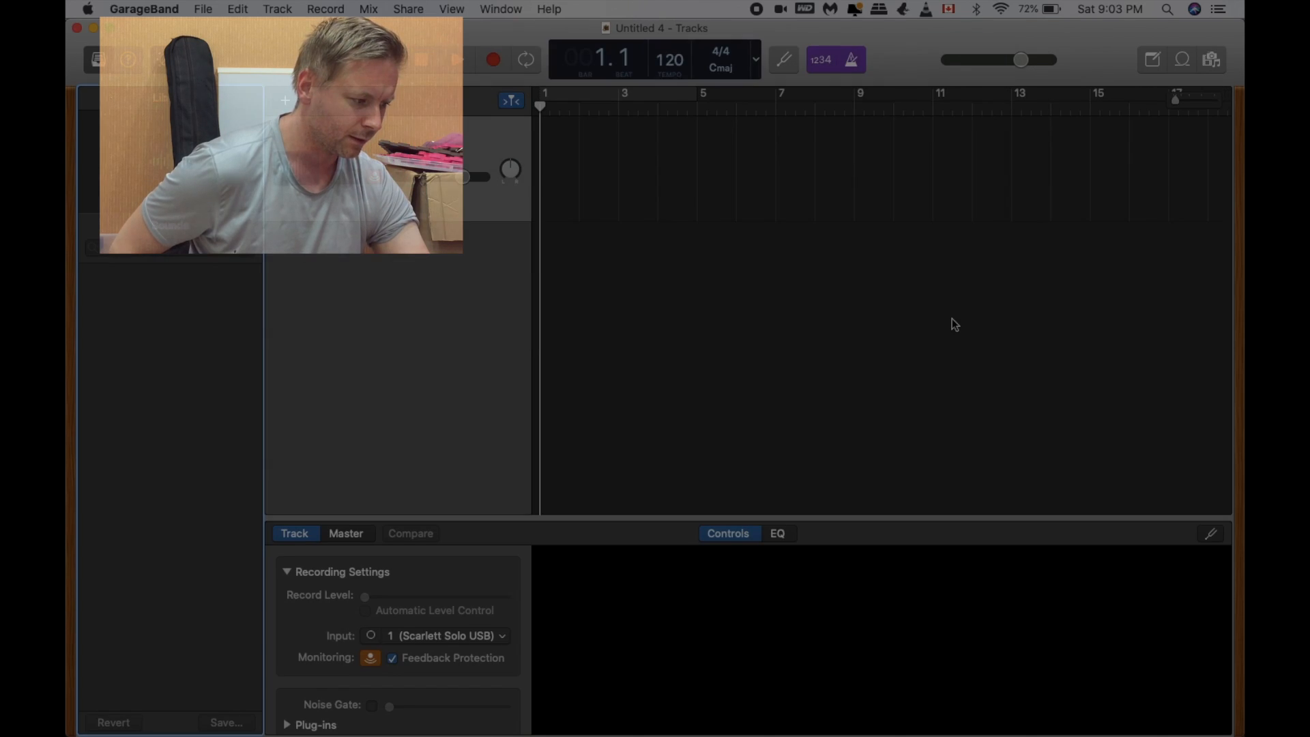
Step: Add the Spacey Fusion Guitar Backing Track in C# Minor from Music to the GarageBand audio track, aligned to start at bar 1
drag(269, 34, 361, 6)
mouse_move(350, 725)
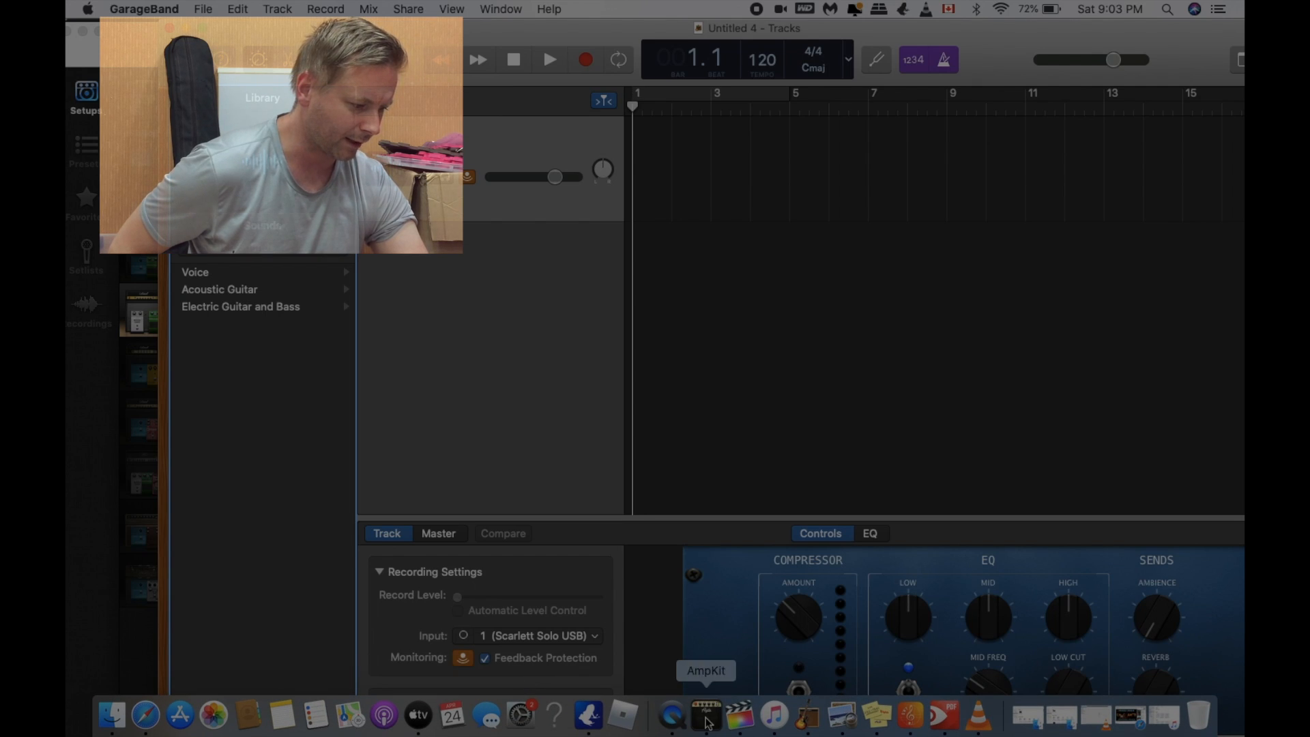
click(773, 716)
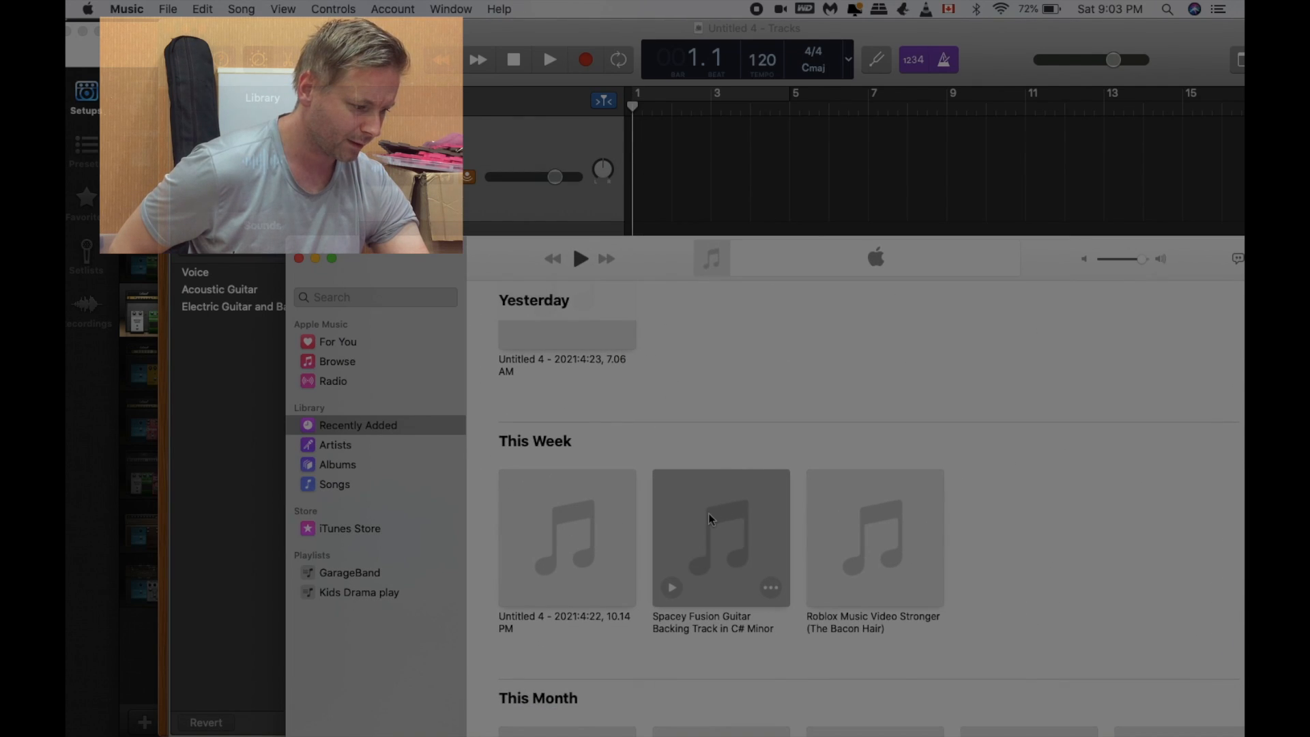
scroll(708, 514, down, 3)
scroll(709, 513, up, 2)
drag(709, 513, 658, 178)
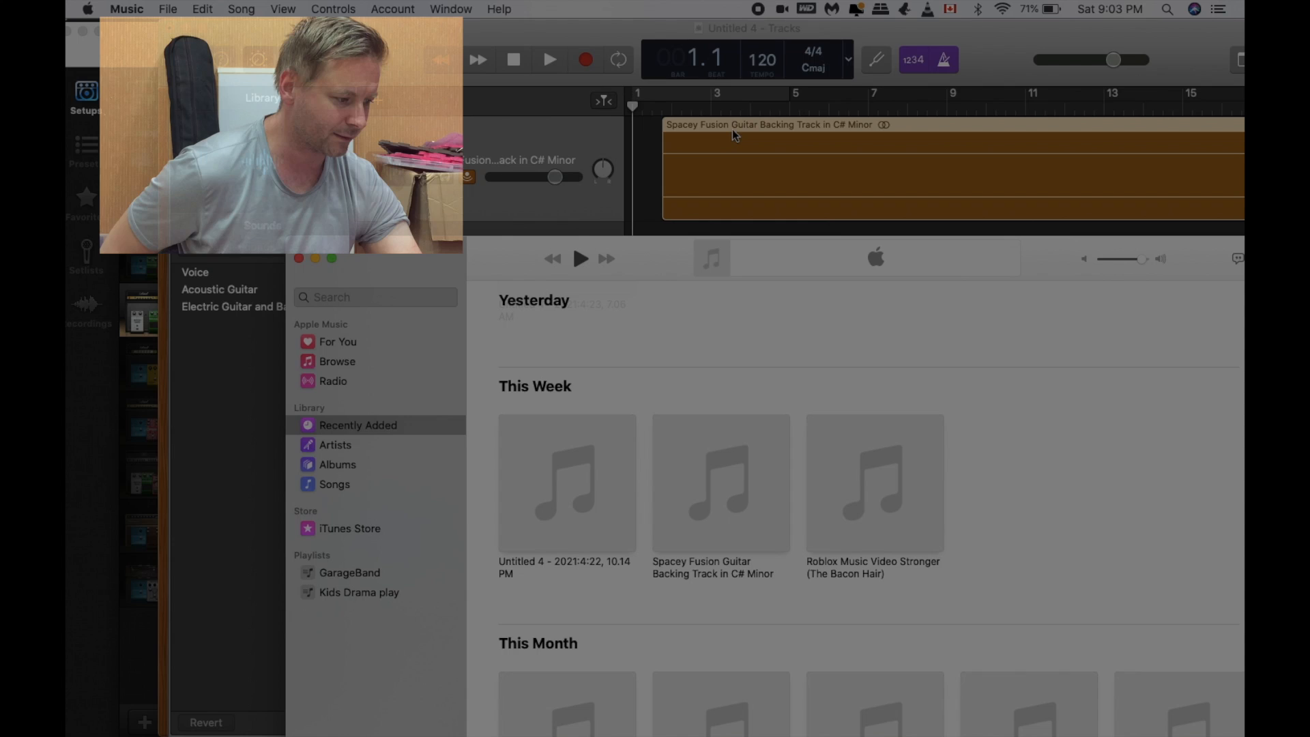
drag(735, 124, 675, 125)
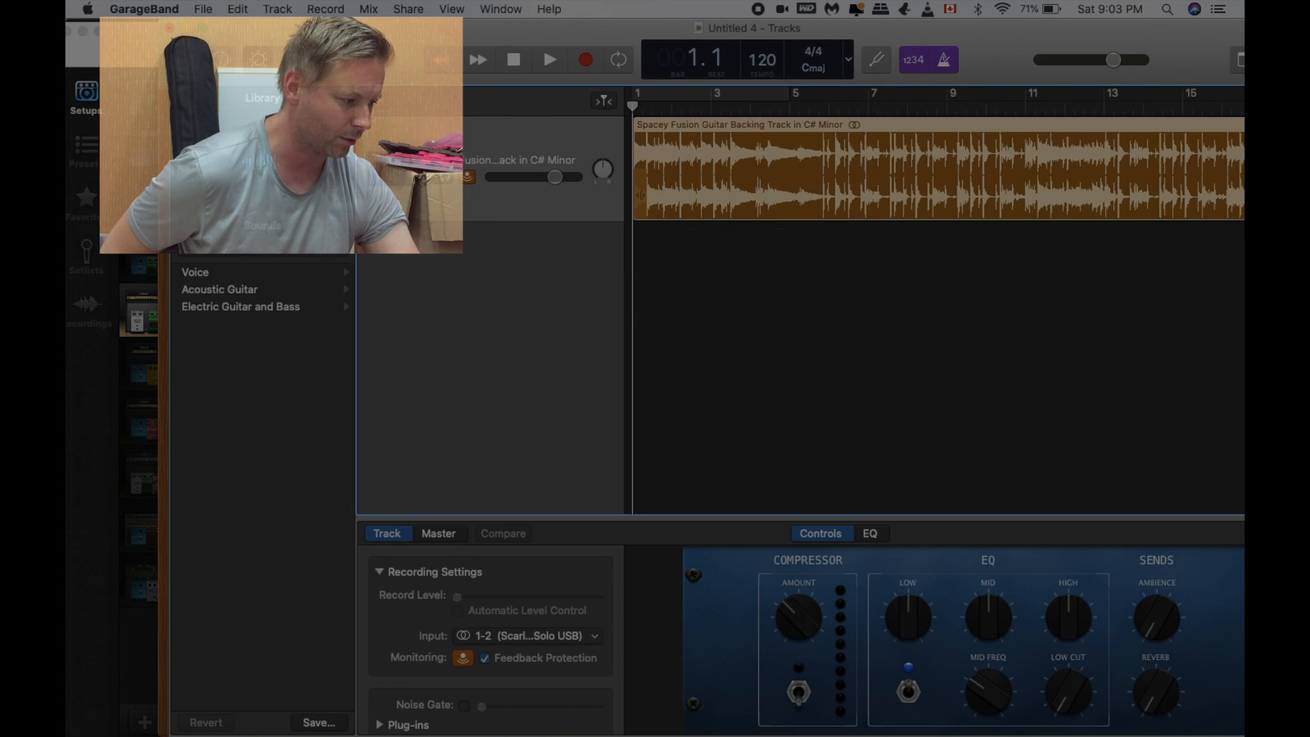
Step: Switch to AmpKit, close the backing track list, and export the Session 239 recording to the desktop as a WAV file
drag(336, 37, 860, 84)
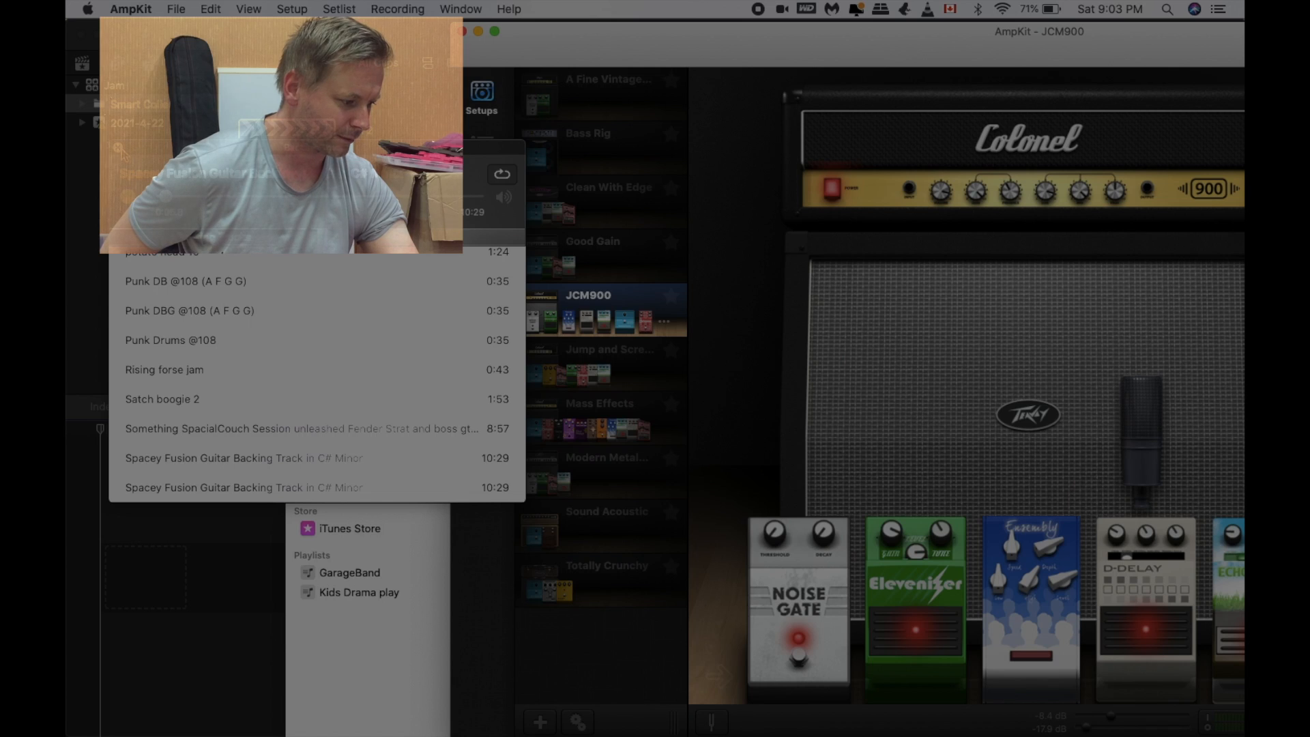
click(118, 147)
click(487, 313)
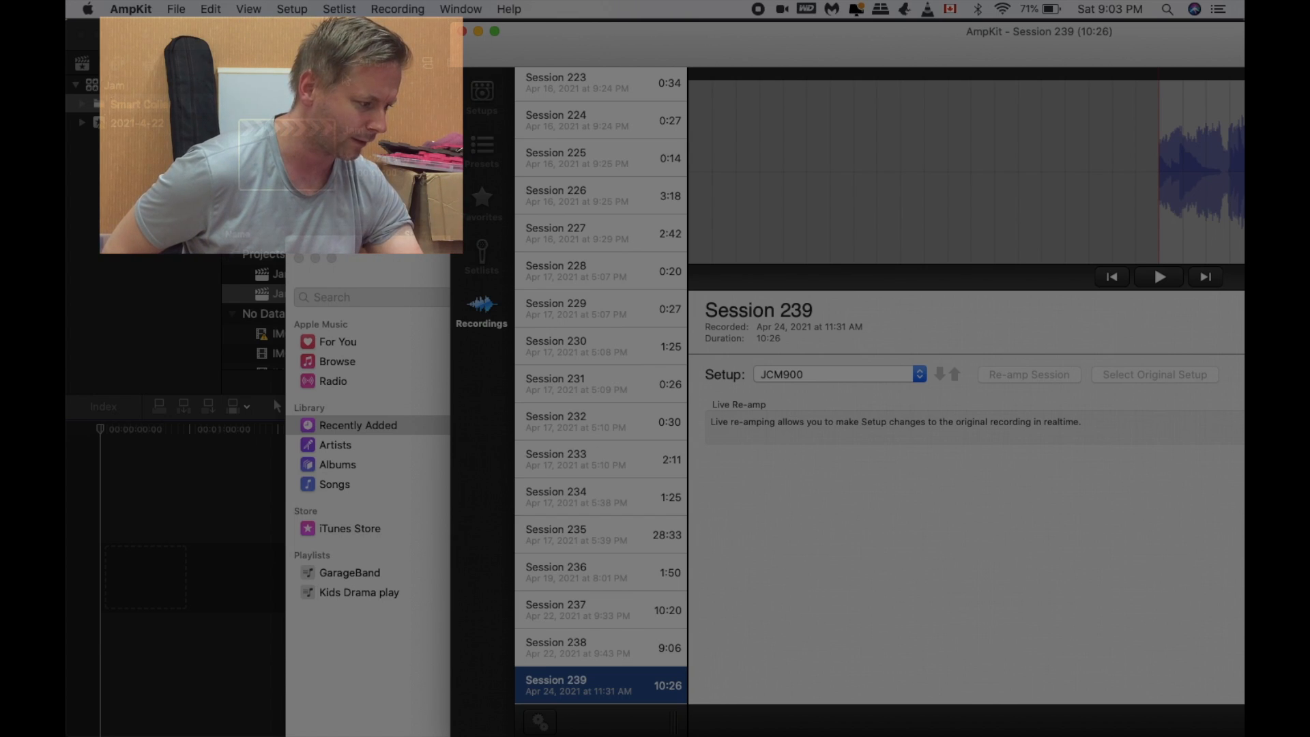
drag(325, 37, 1226, 356)
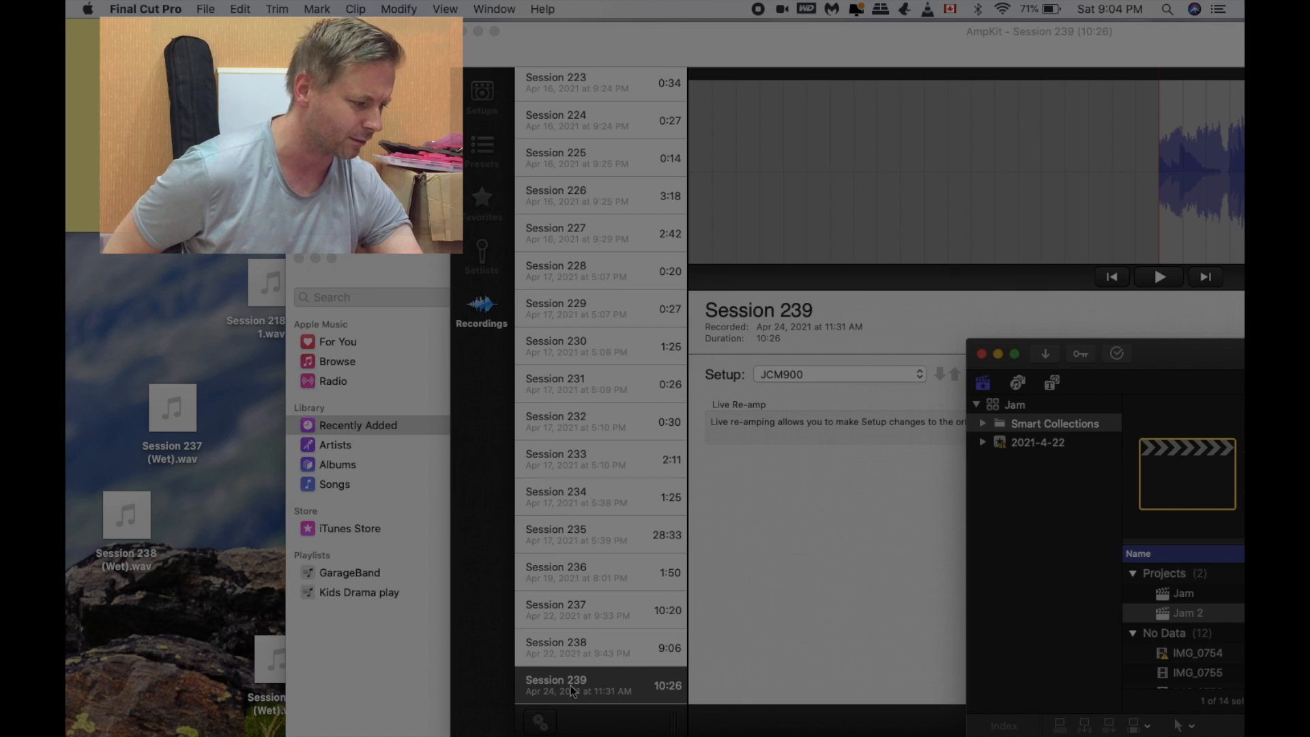
drag(571, 685, 113, 325)
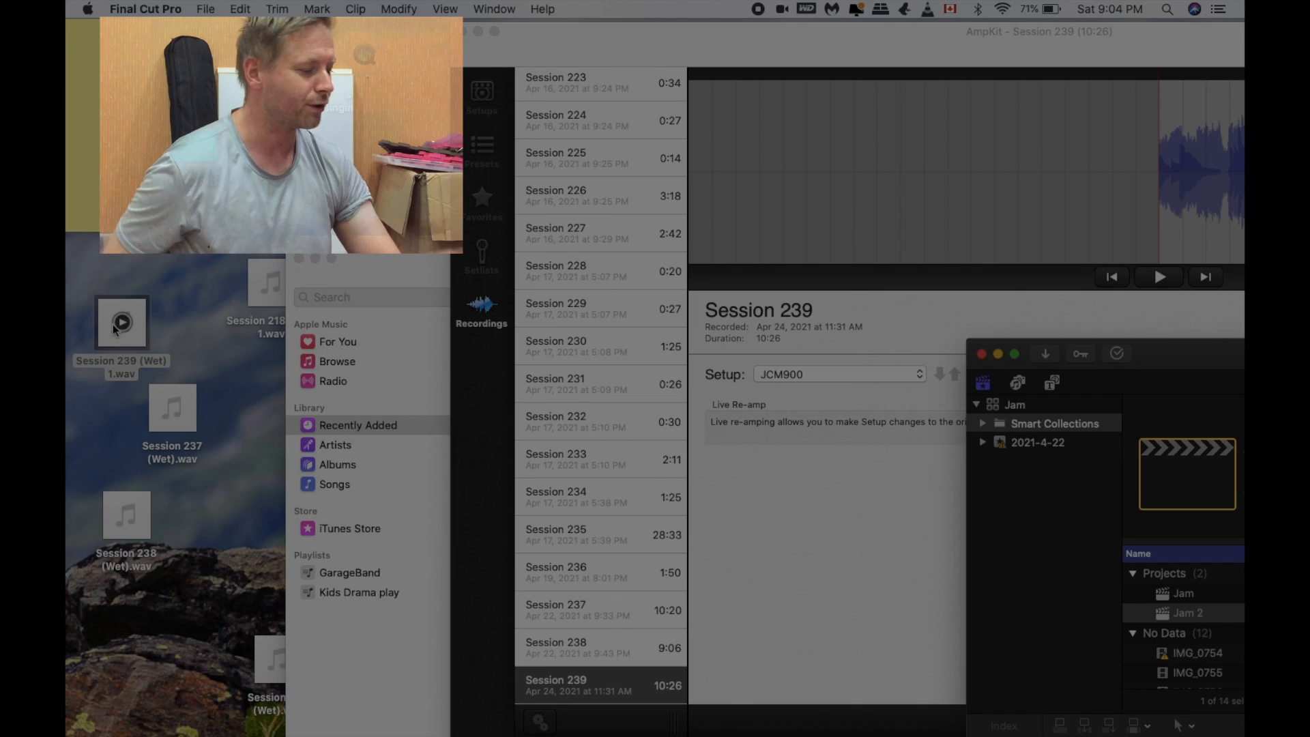
Step: Switch to GarageBand and add Session 239 (Wet) 1.wav from the desktop as a second track starting at bar 1
mouse_move(851, 736)
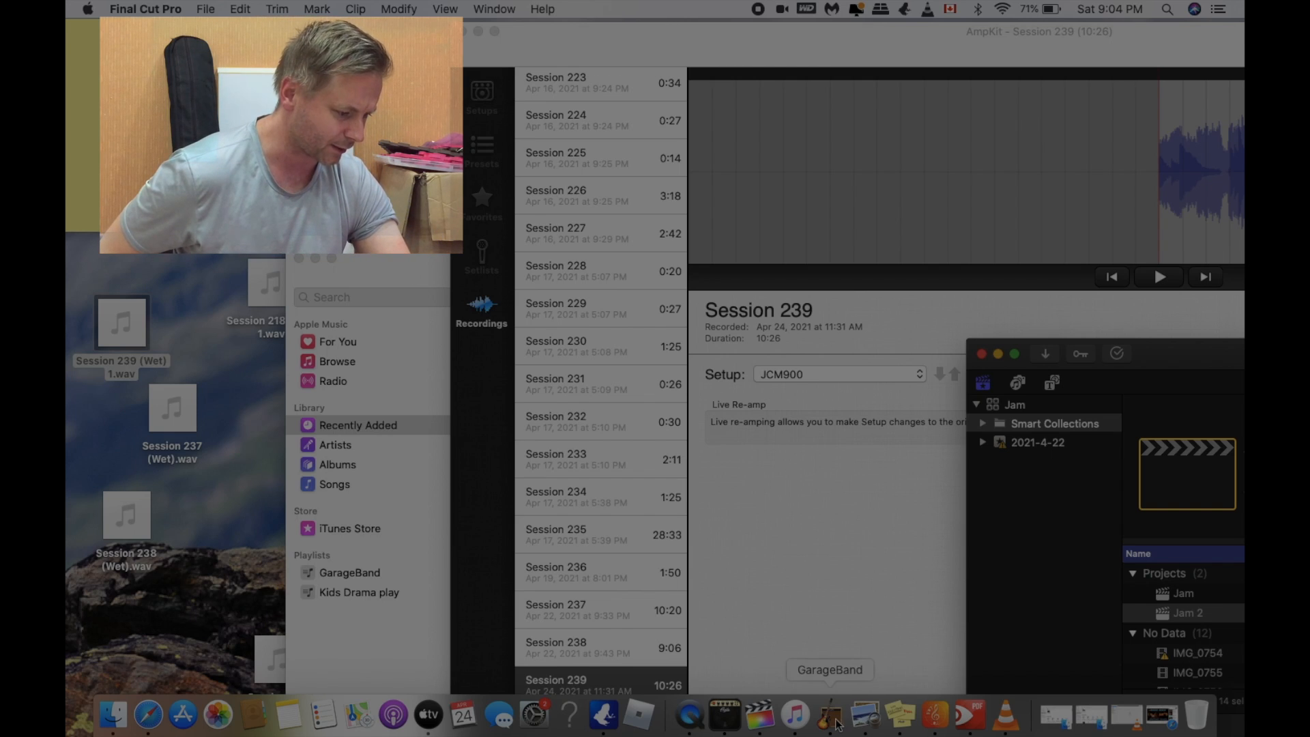
click(831, 720)
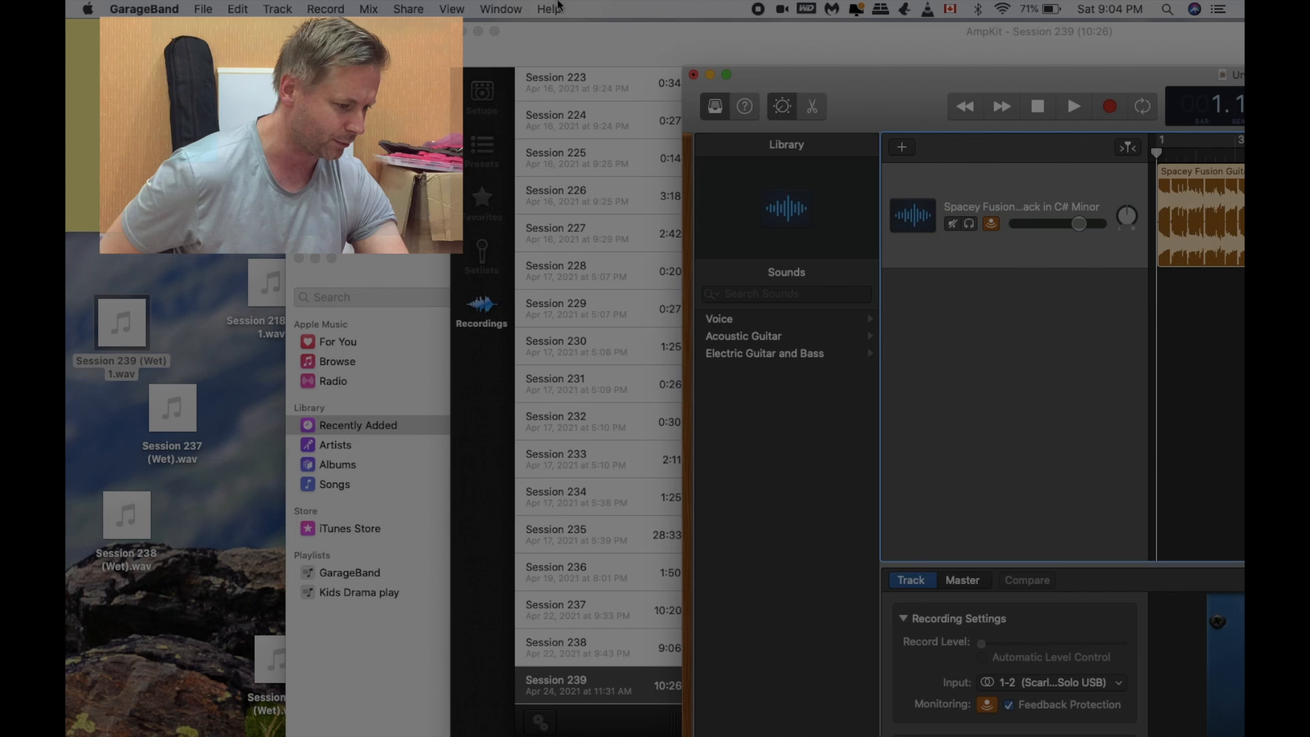
drag(877, 72, 617, 43)
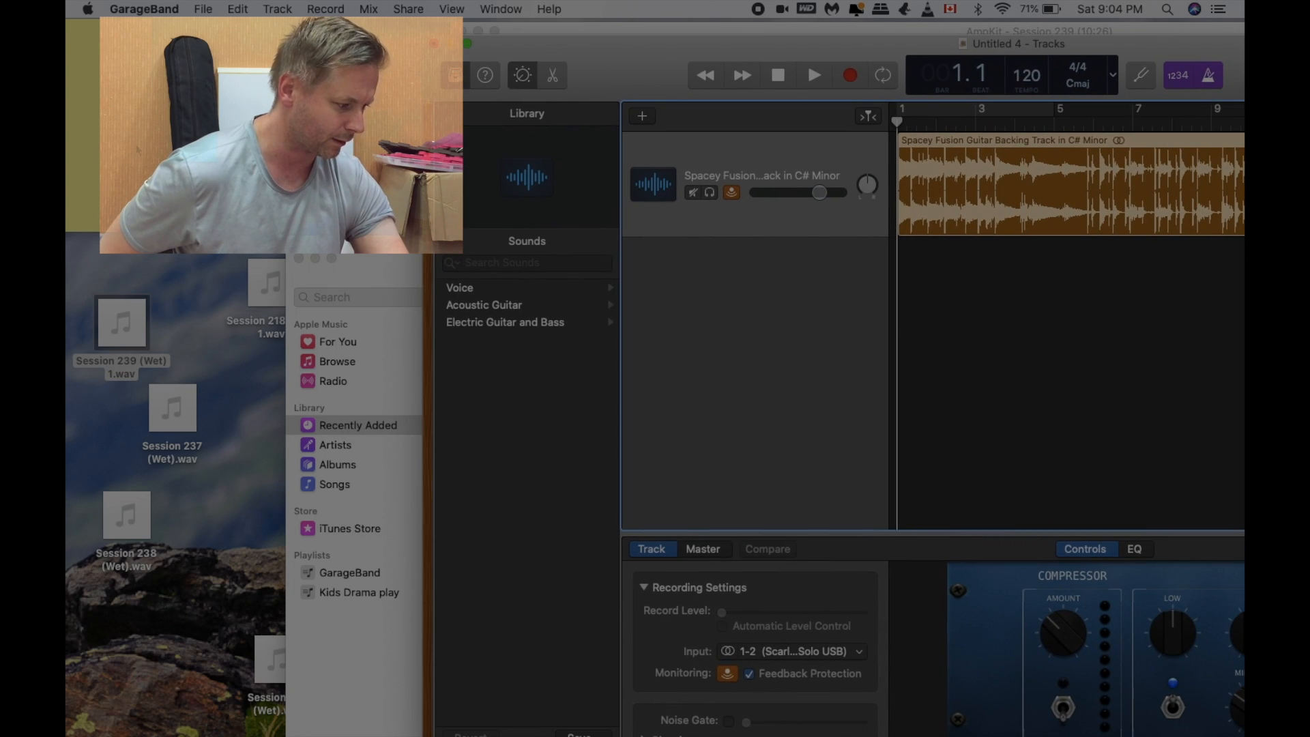
drag(122, 301, 896, 367)
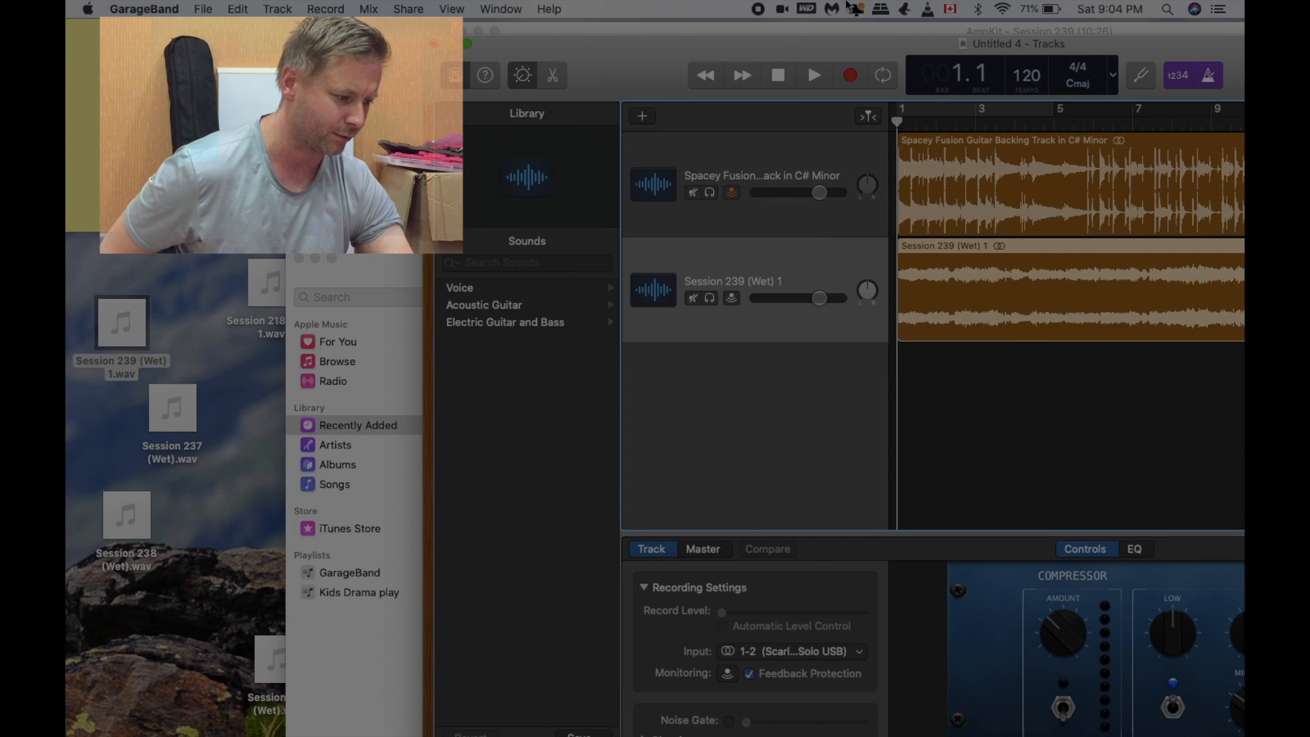
Step: Bring more of the GarageBand window into view and turn off the count-in and the metronome
drag(994, 44, 662, 42)
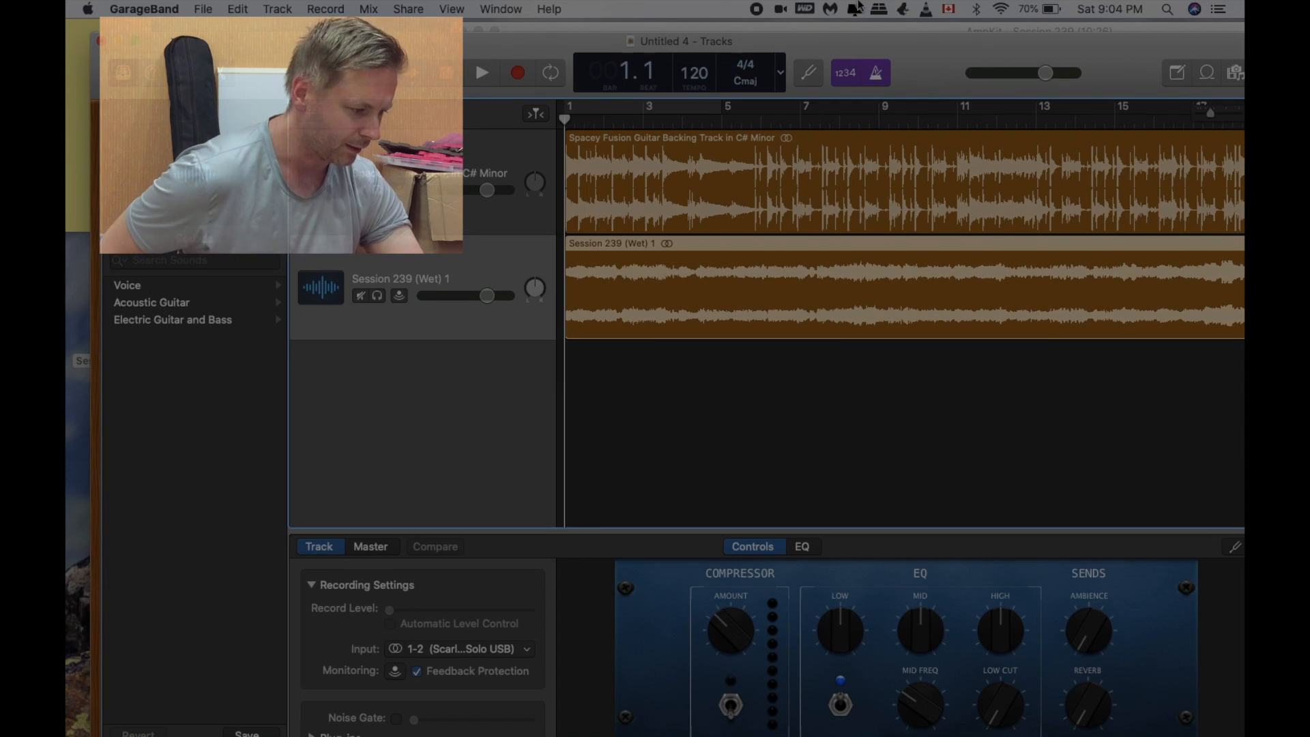
click(845, 74)
click(876, 76)
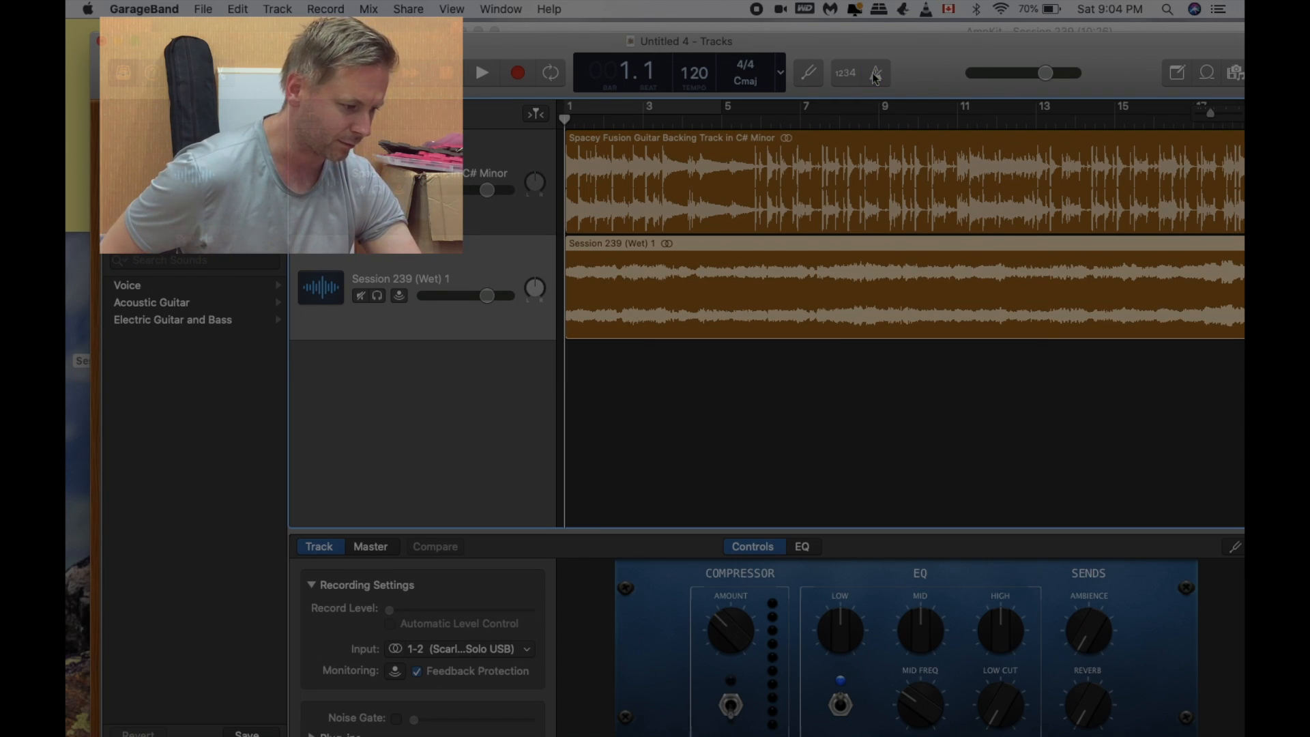
Step: Play the opening bars of both tracks together to check their sync, raising the system volume
drag(549, 41, 602, 45)
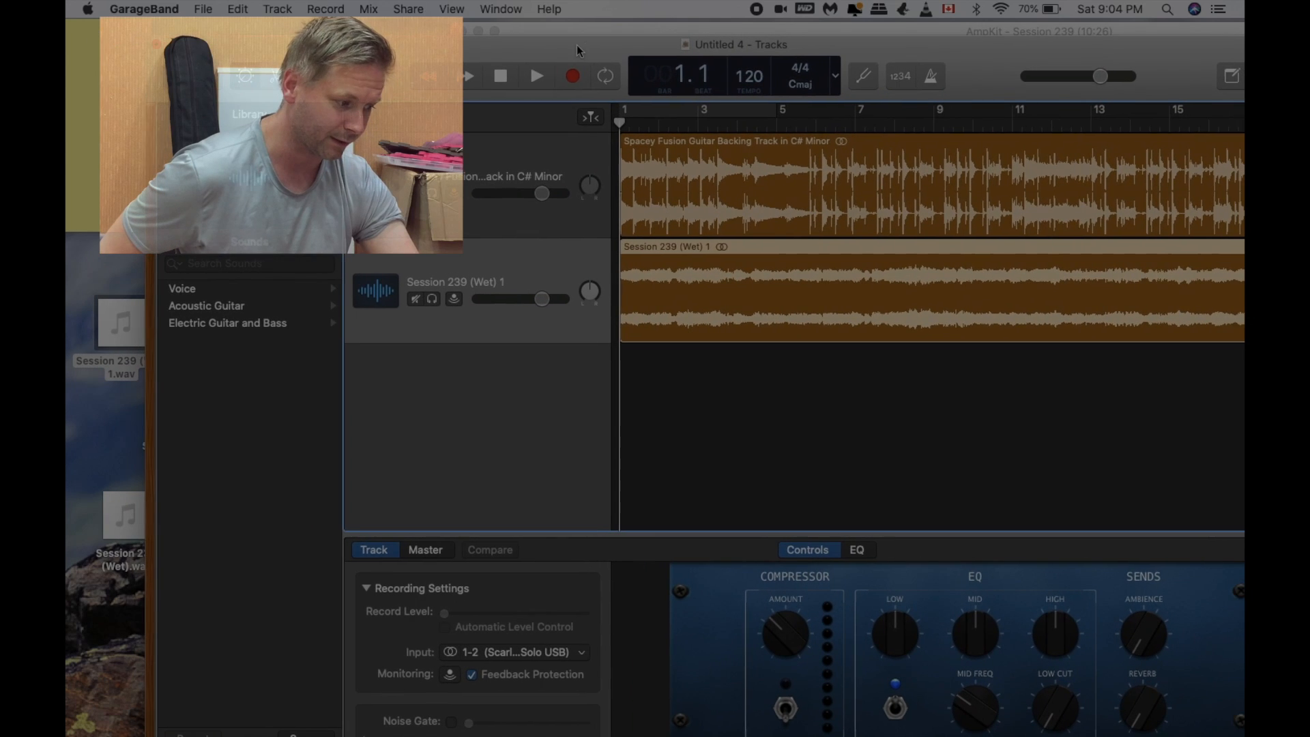
click(535, 80)
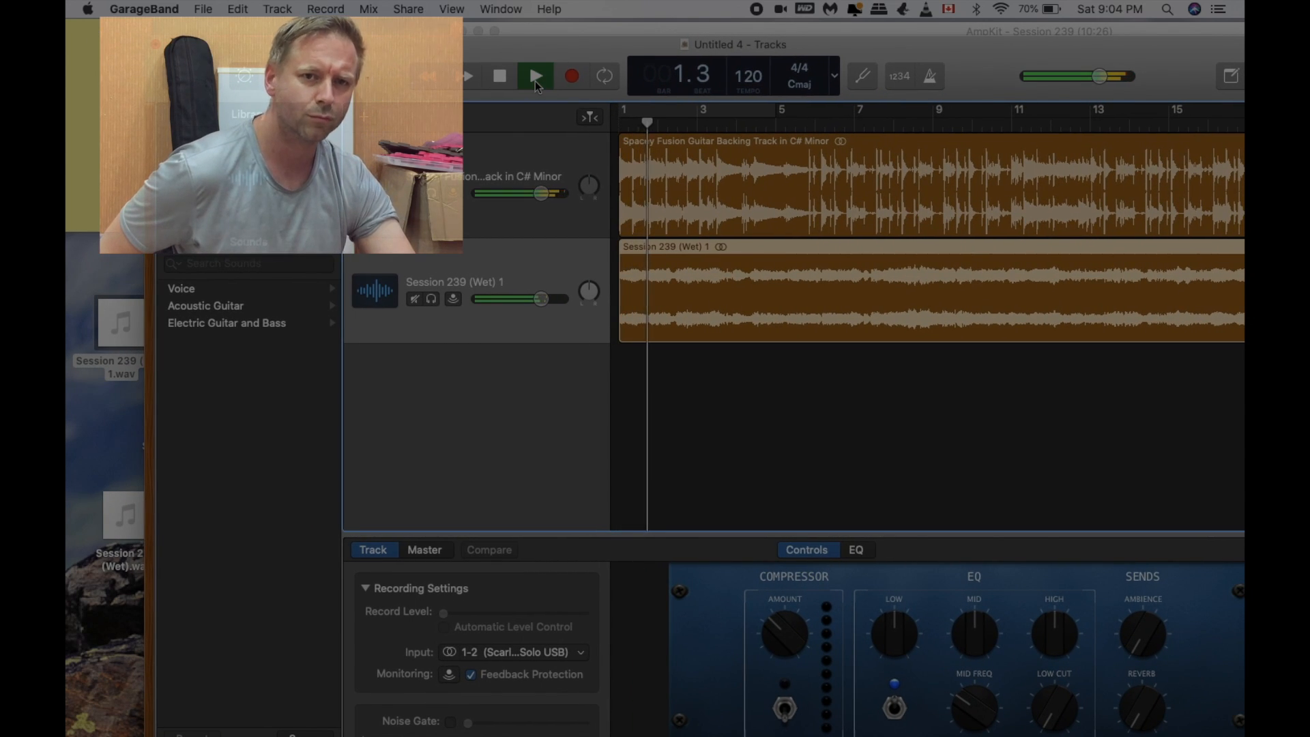
key(XF86AudioRaiseVolume)
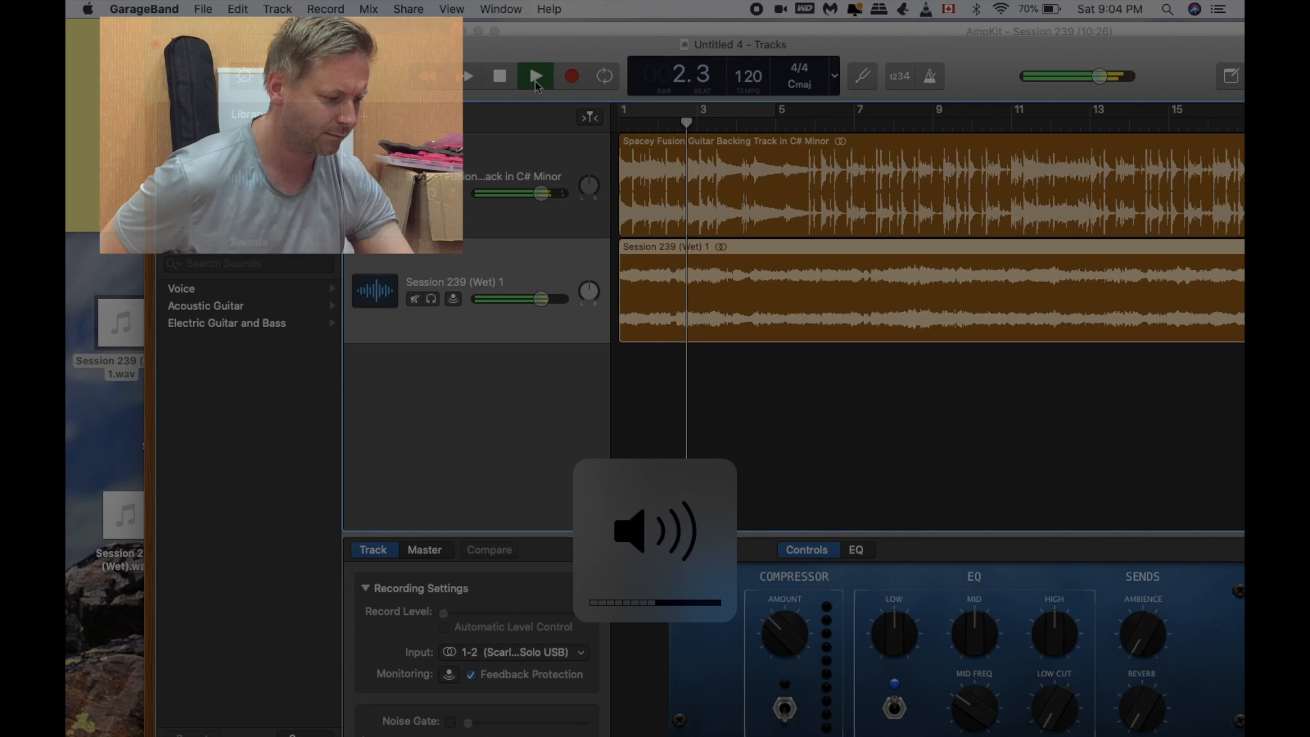
click(535, 81)
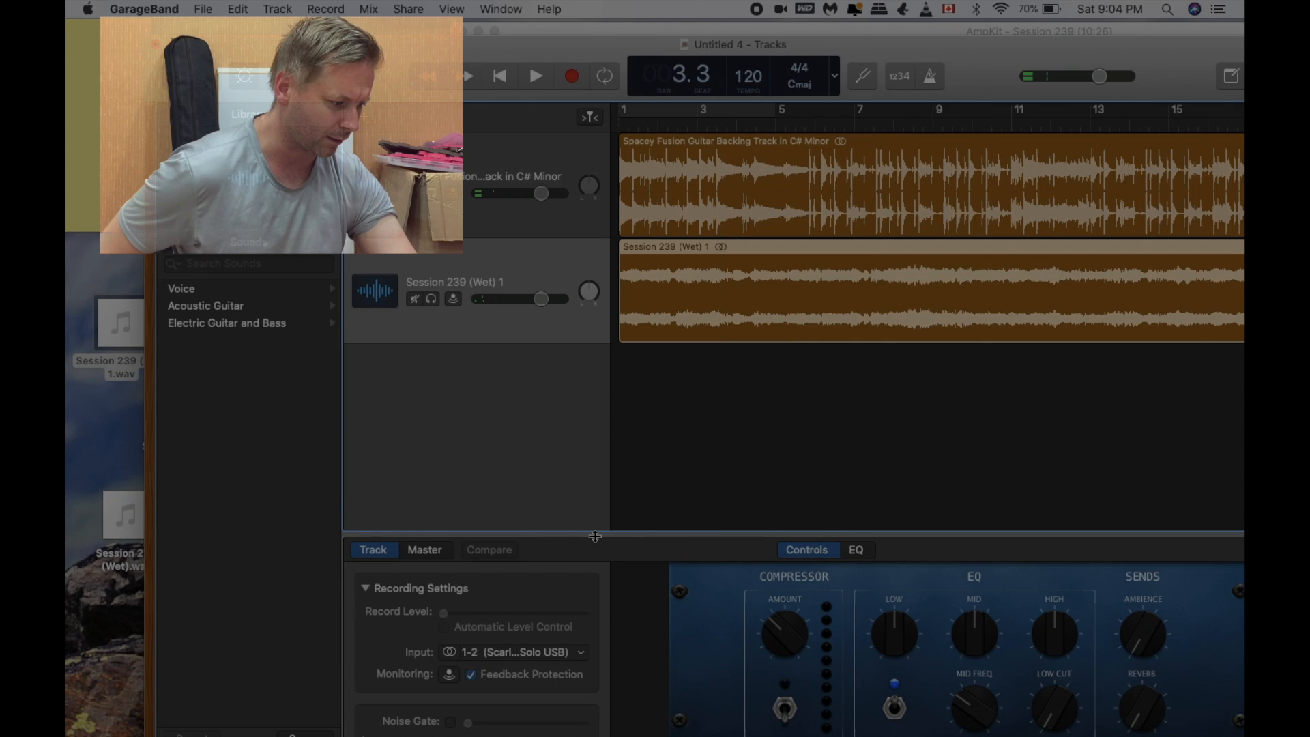
Step: Add the Stereo Spread plug-in to the Session 239 (Wet) 1 track, audition it during playback, and close its window
drag(594, 532, 578, 411)
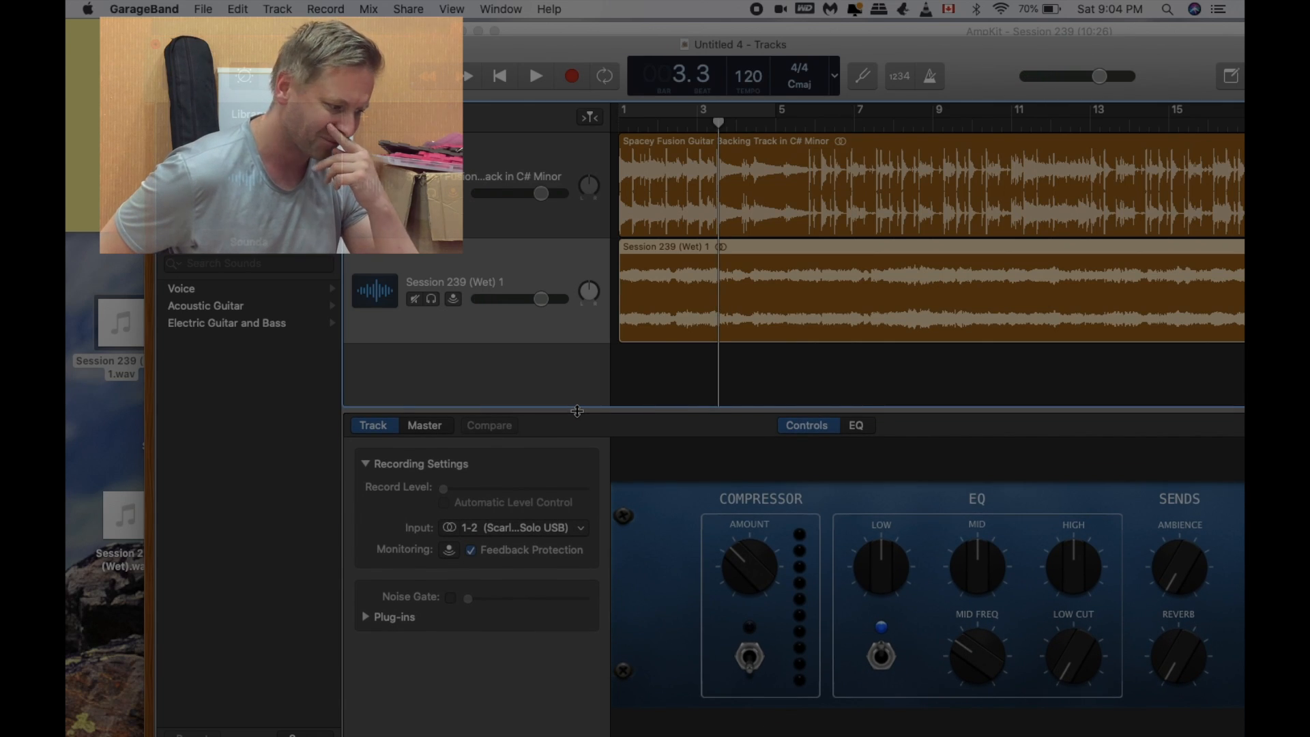
click(372, 617)
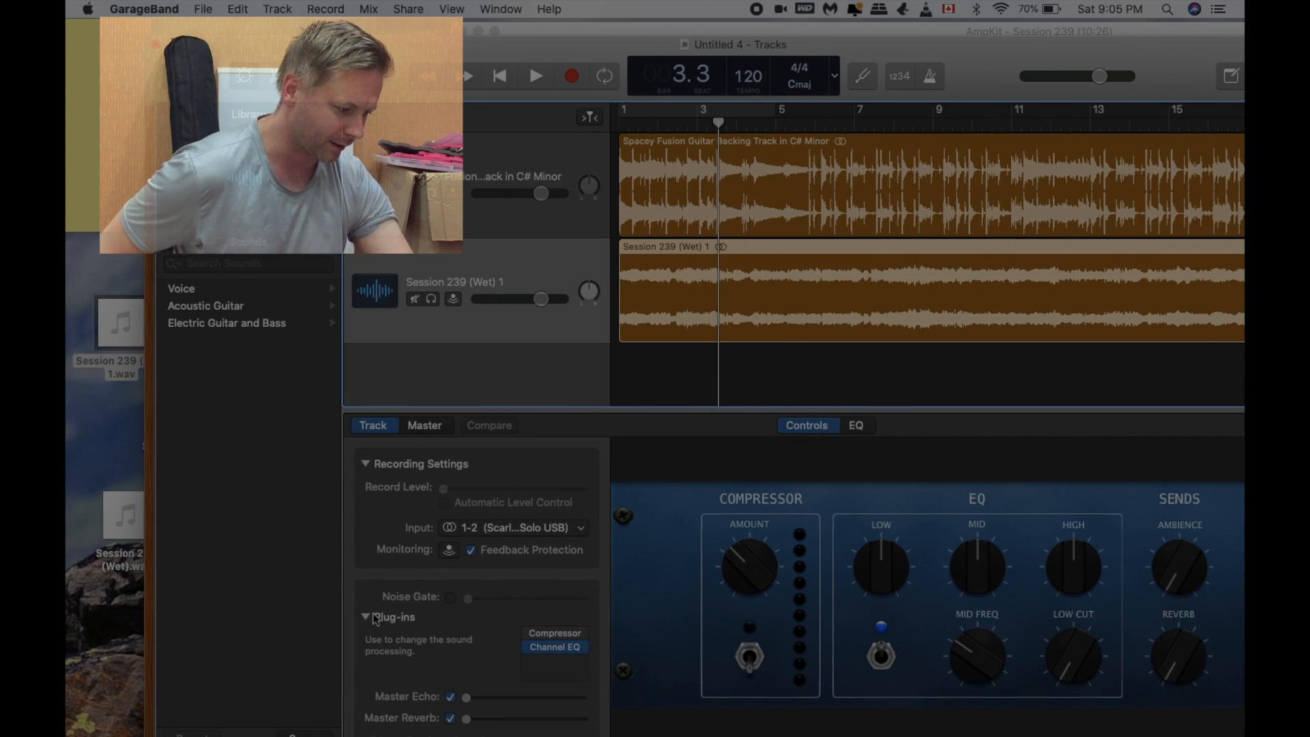
click(578, 667)
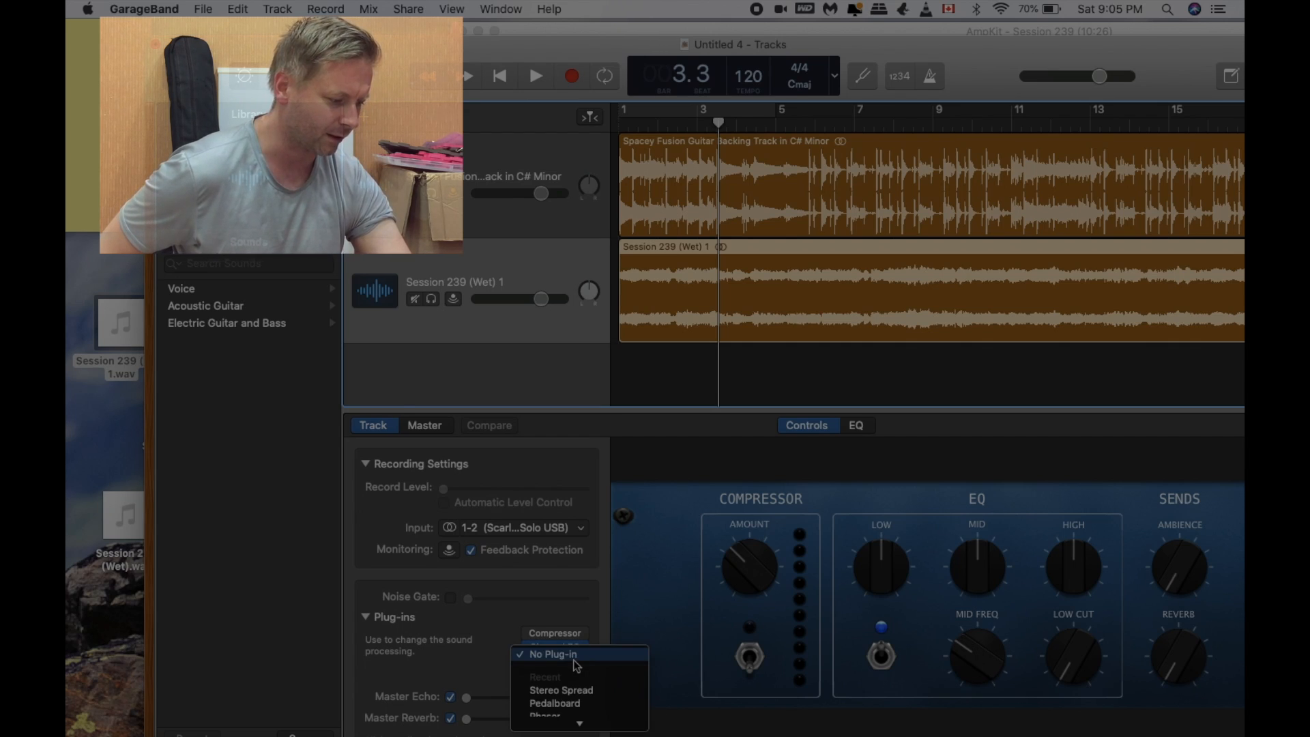
click(585, 691)
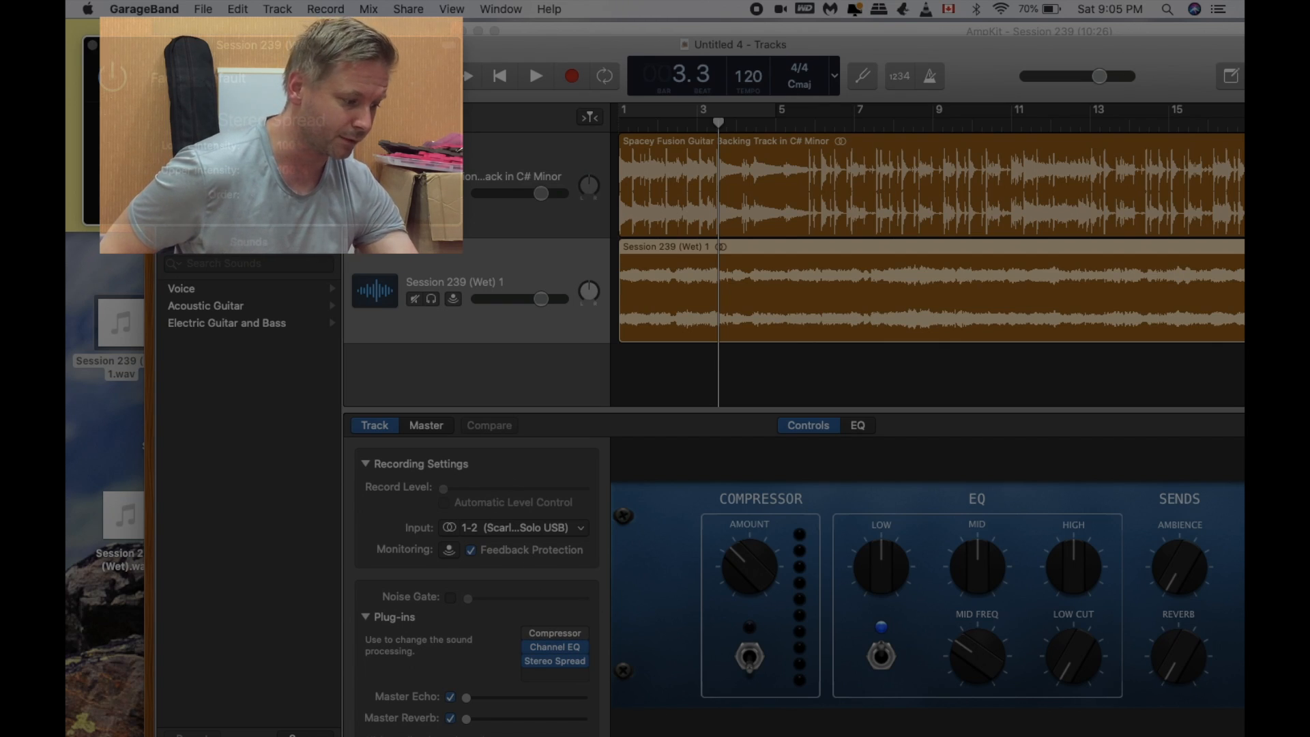
key(space)
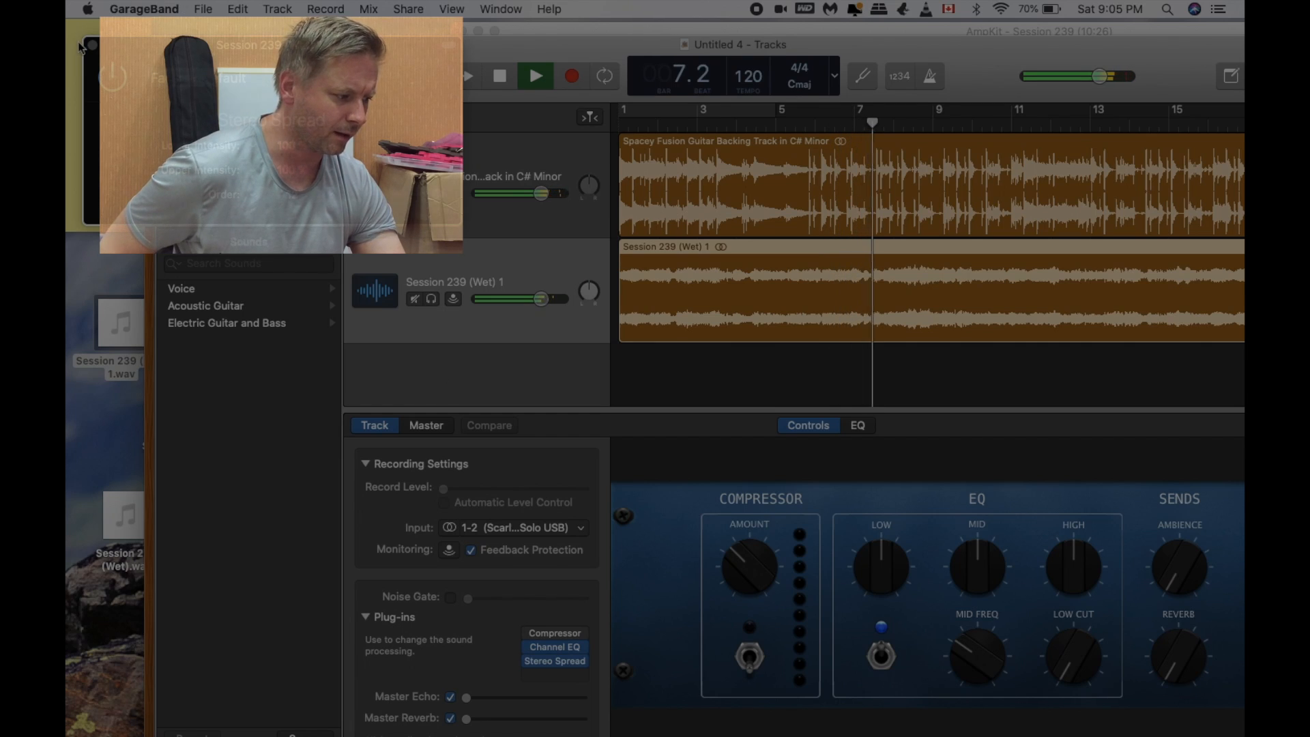
key(space)
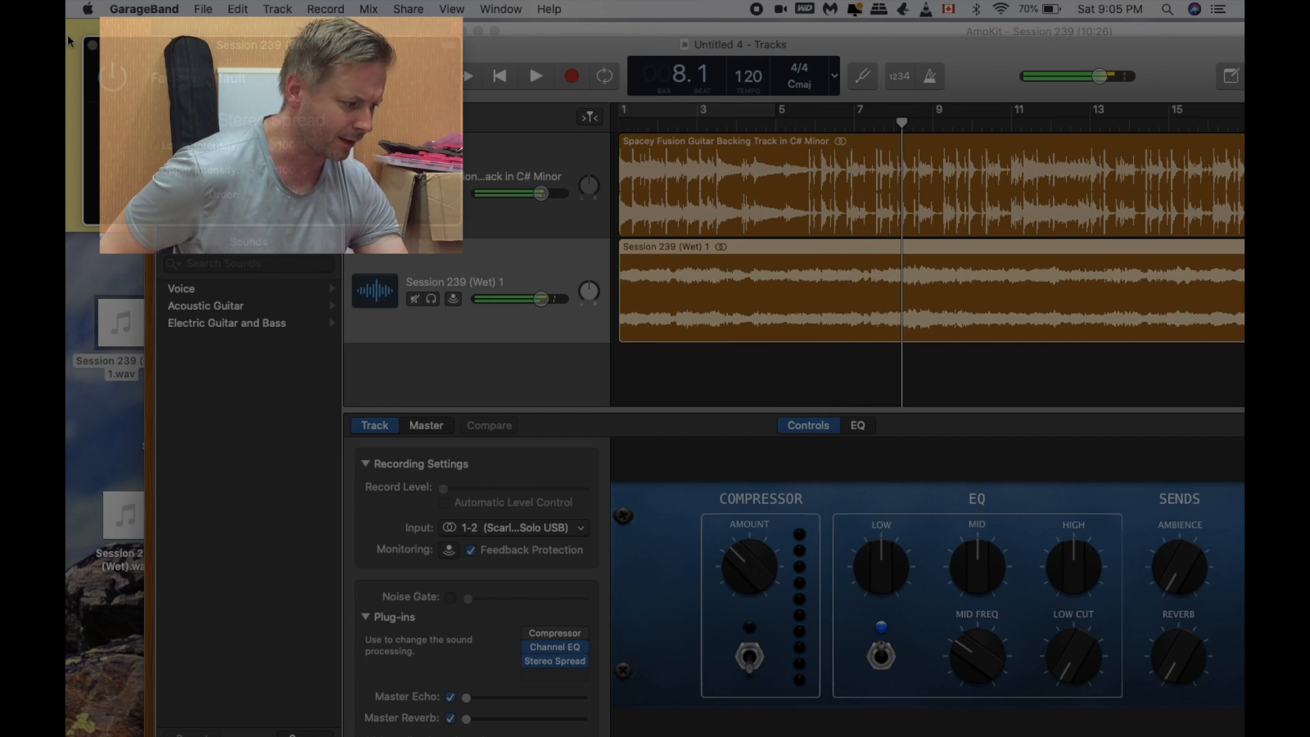
click(92, 44)
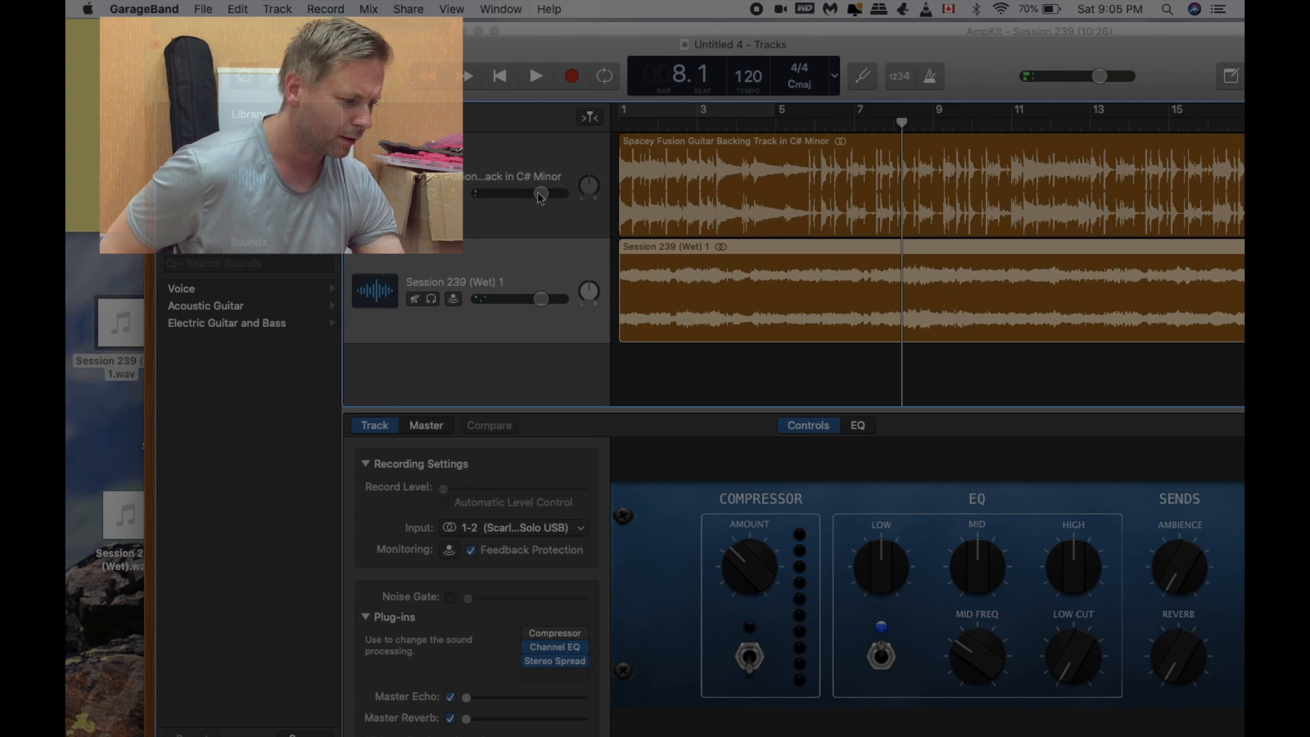
Step: Lower the backing track's volume to -3.0 dB while playing the mix
drag(538, 193, 537, 193)
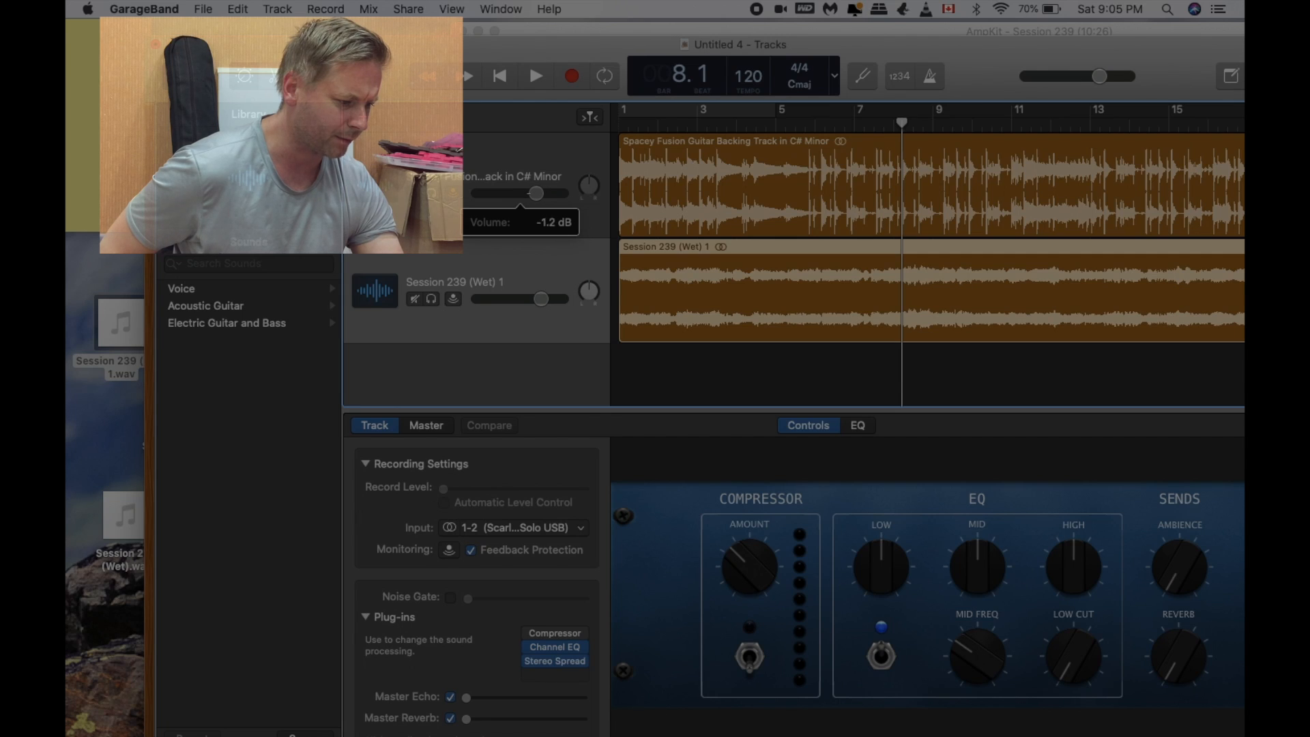
drag(537, 193, 528, 194)
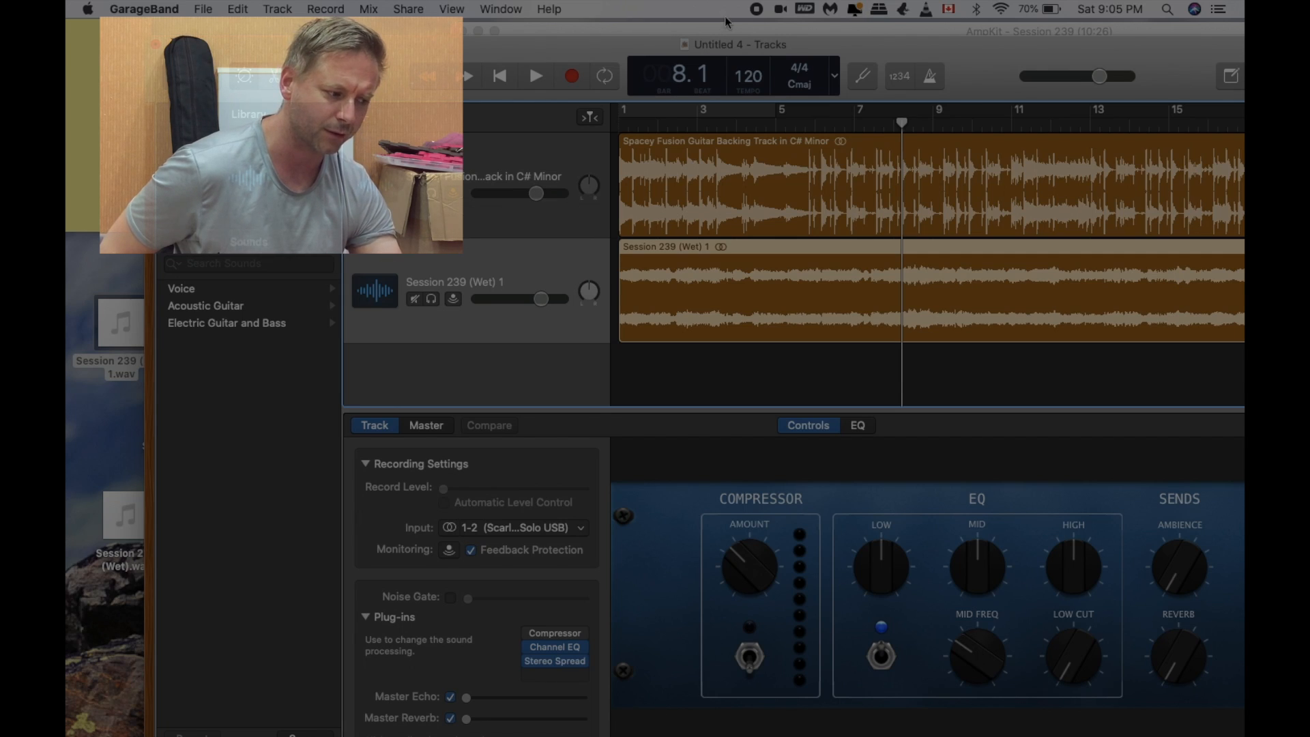
drag(600, 39, 537, 11)
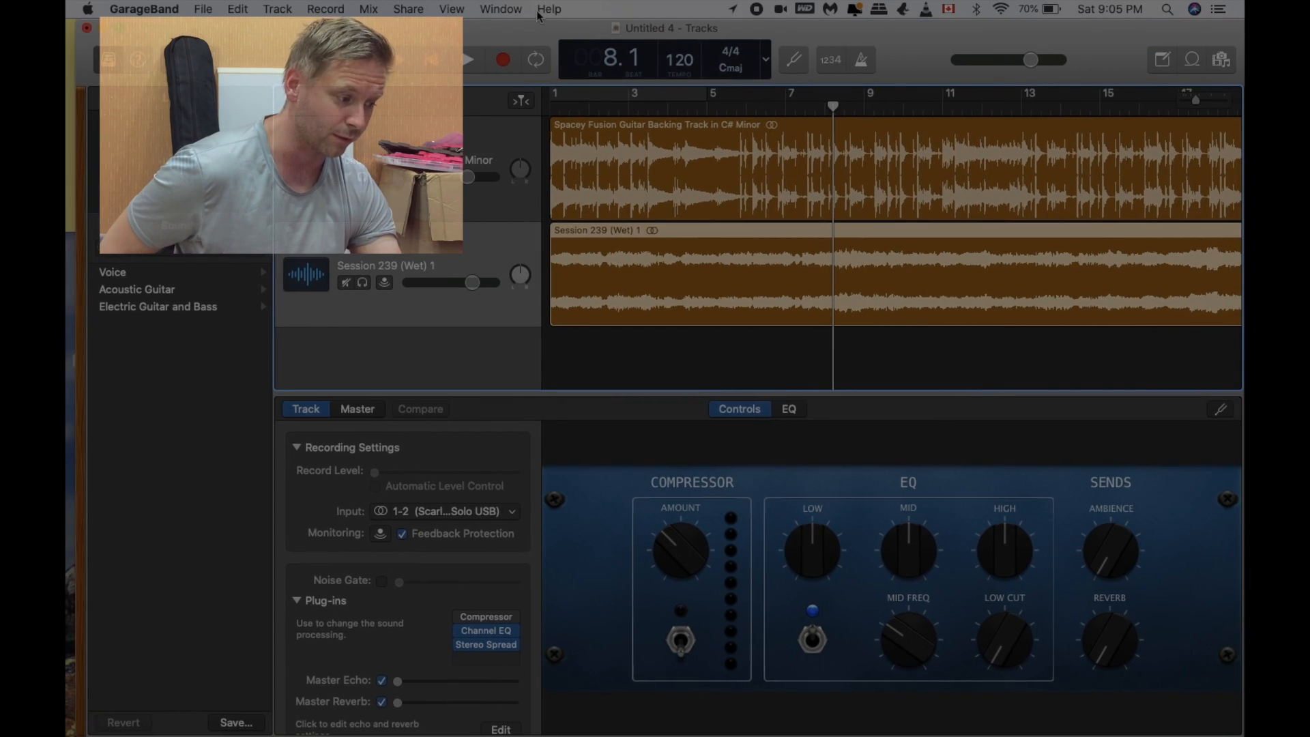
click(467, 61)
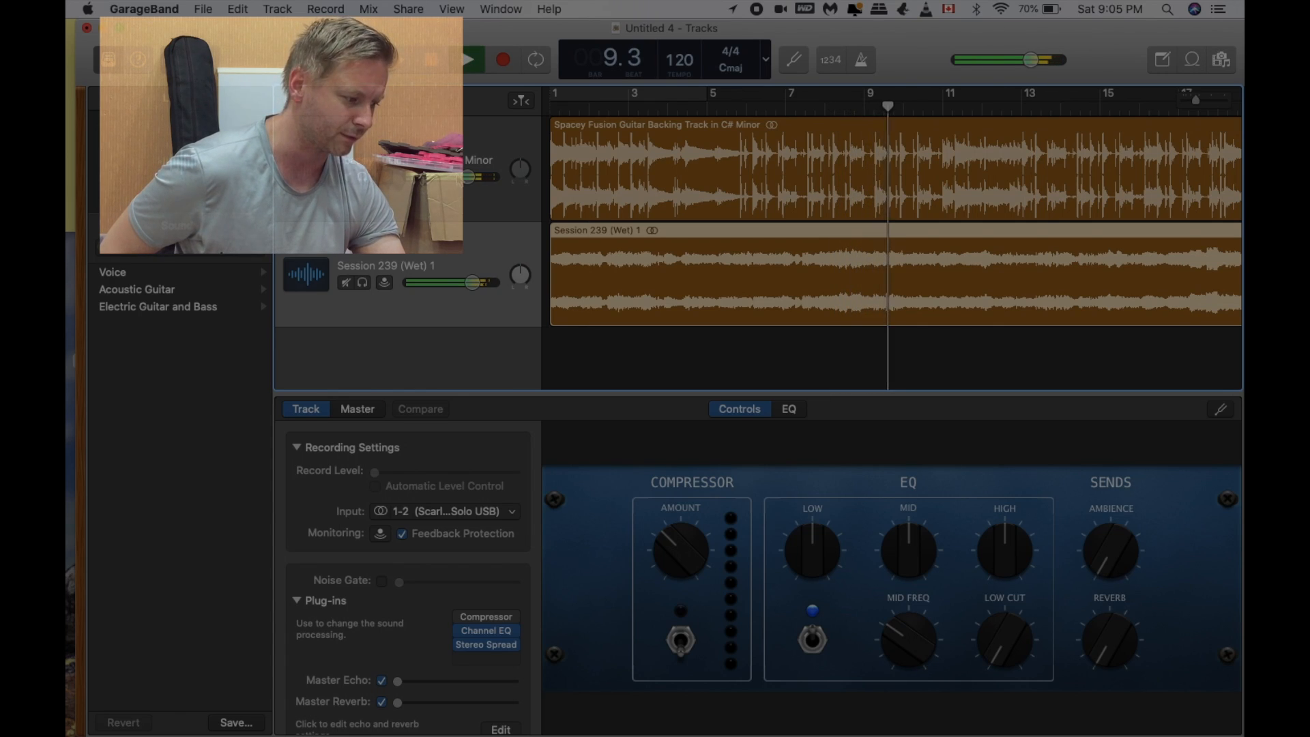
drag(468, 177, 462, 176)
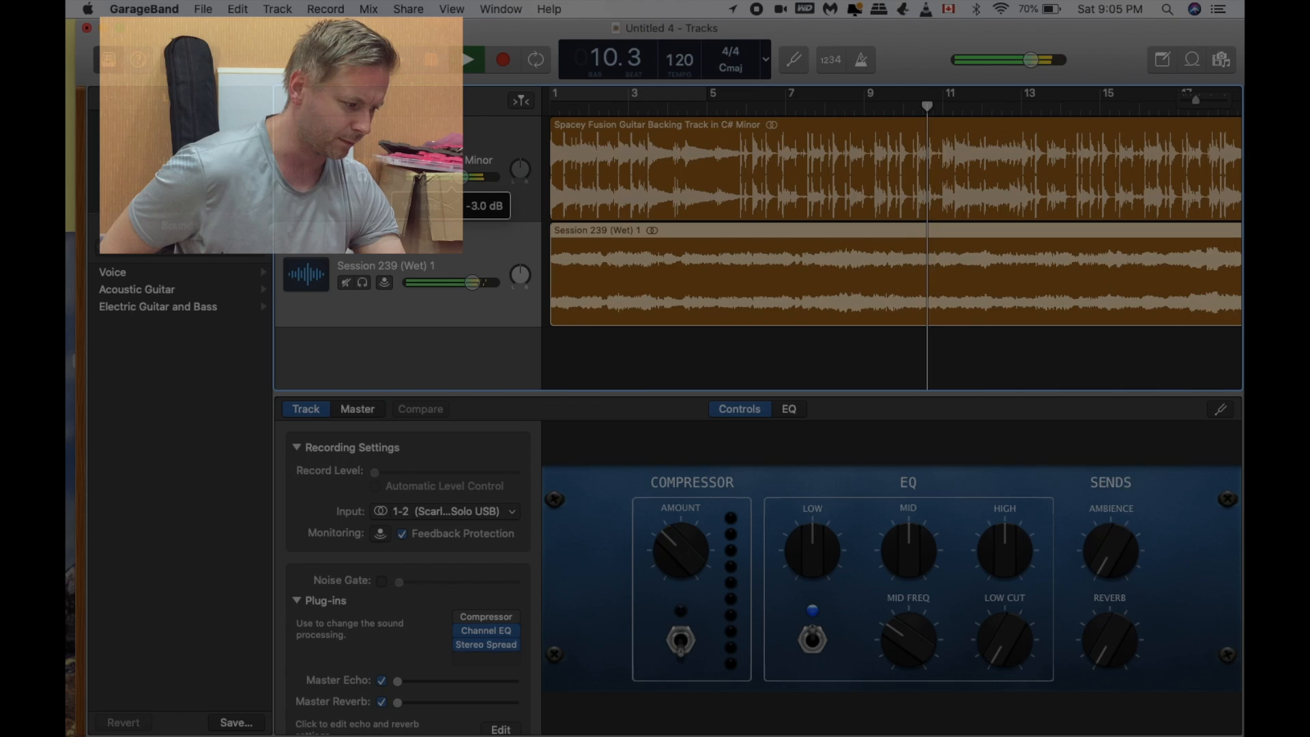
Step: Lower the Session 239 (Wet) 1 track's volume slightly below 0 dB during playback and listen to the balance
click(473, 283)
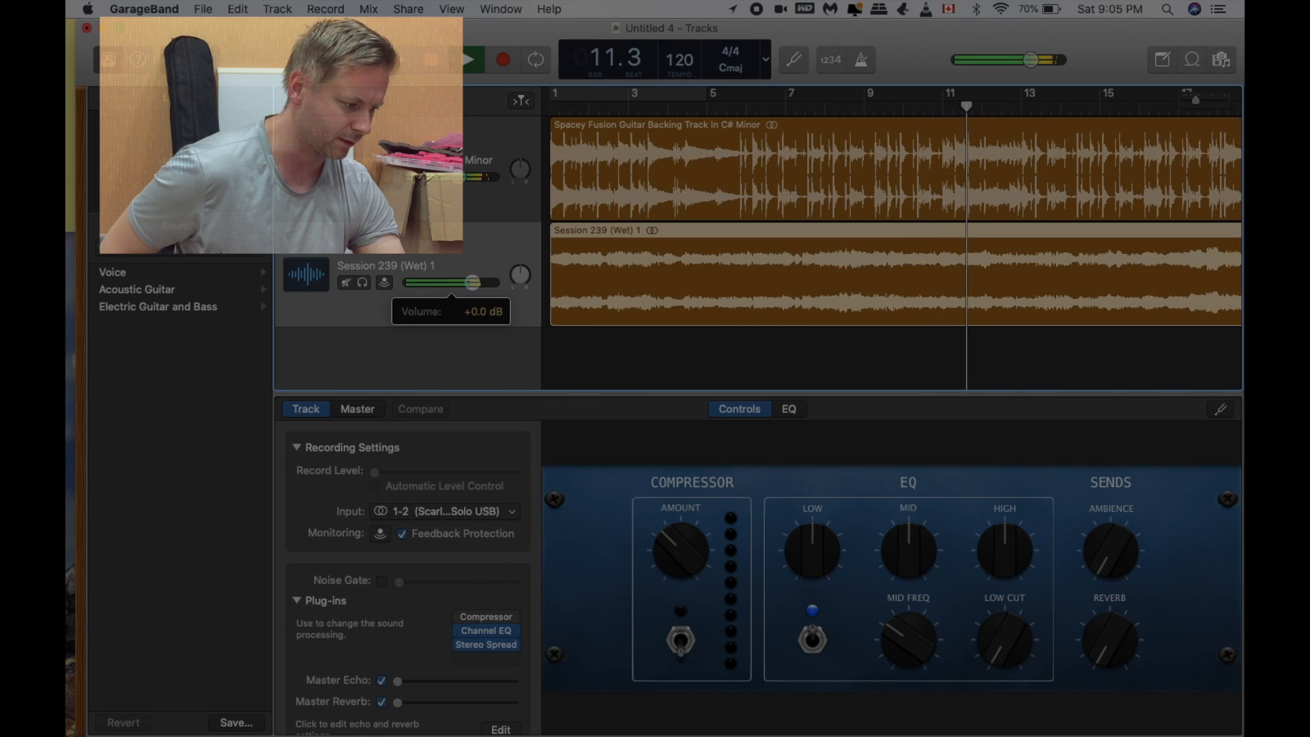
drag(472, 283, 468, 282)
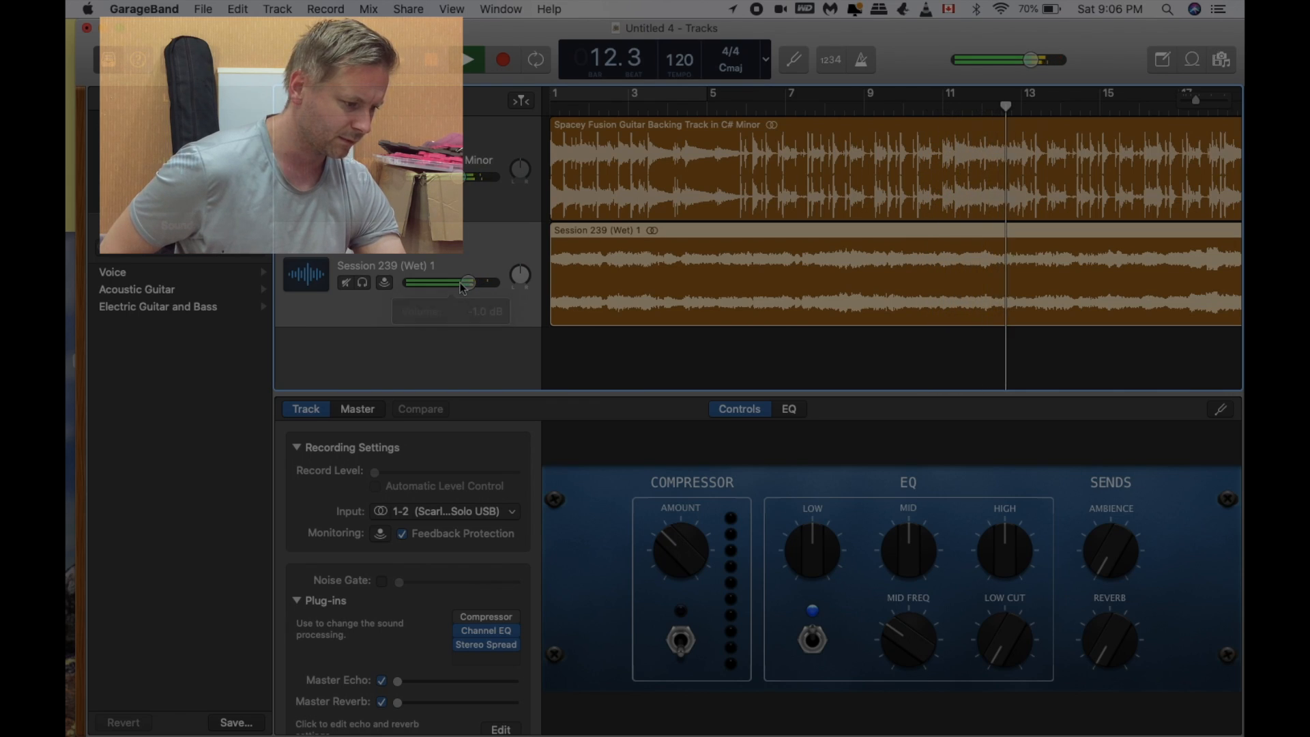
click(435, 60)
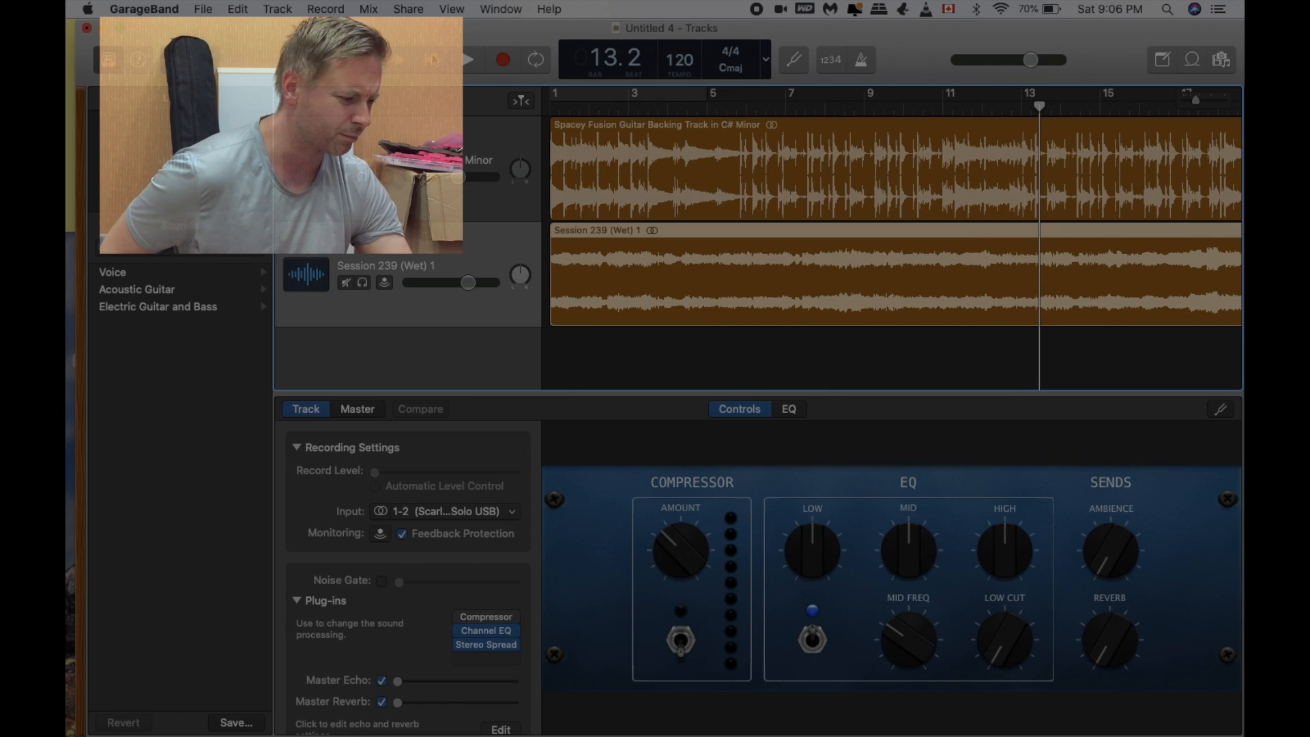
key(space)
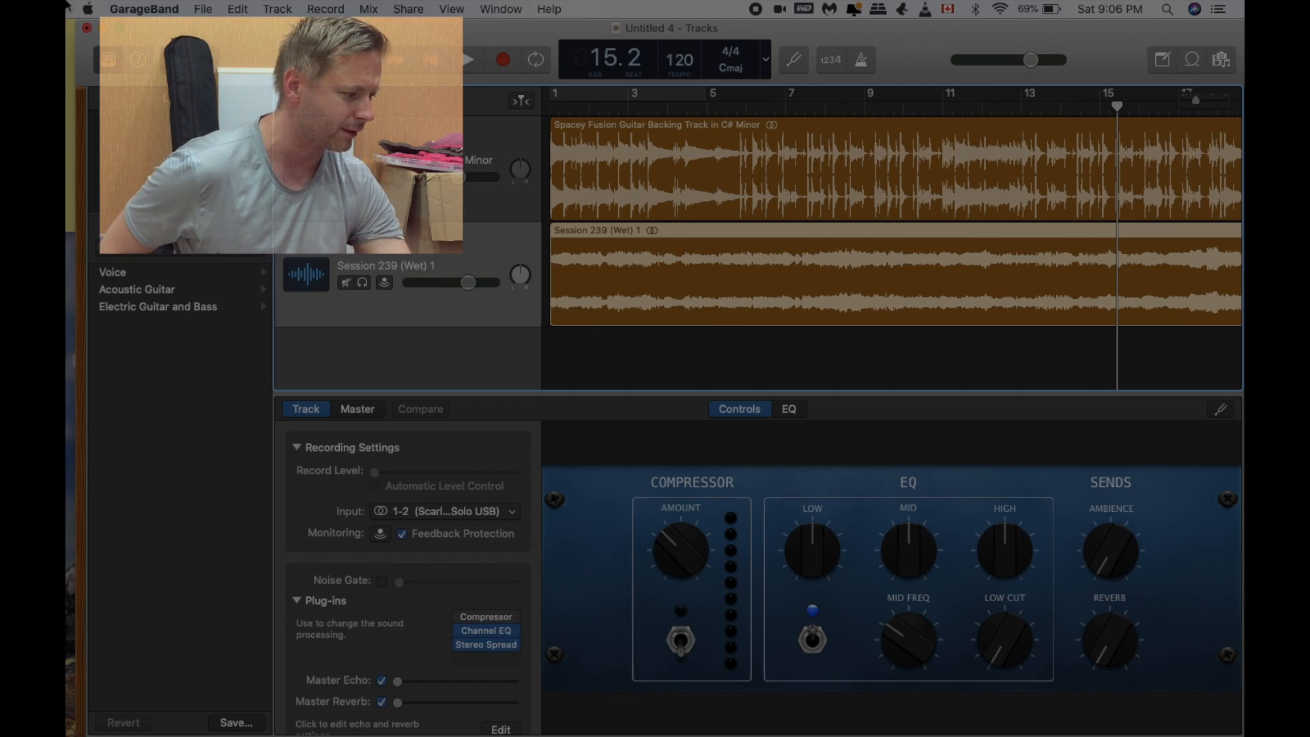
Step: Share the mixed song to Music with the title Space Jam at Highest Quality (iTunes Plus, 256 kBit/s)
click(407, 9)
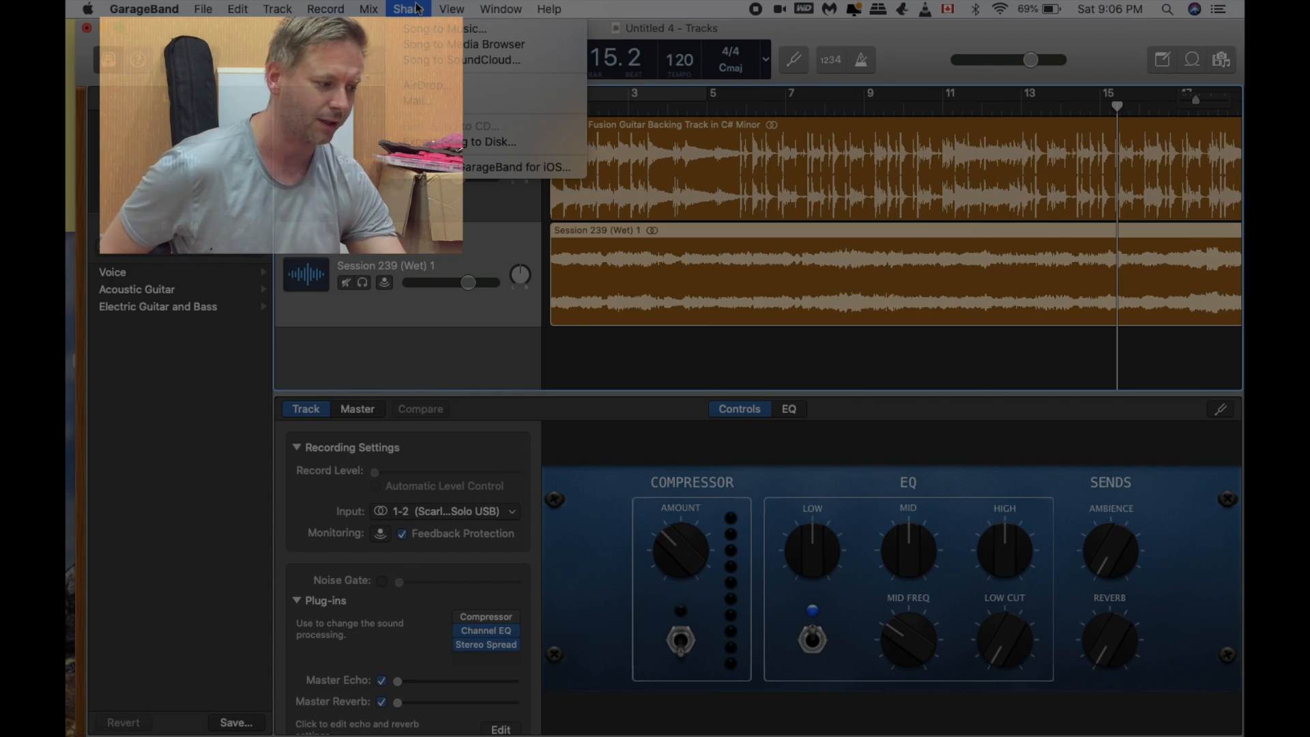
click(424, 28)
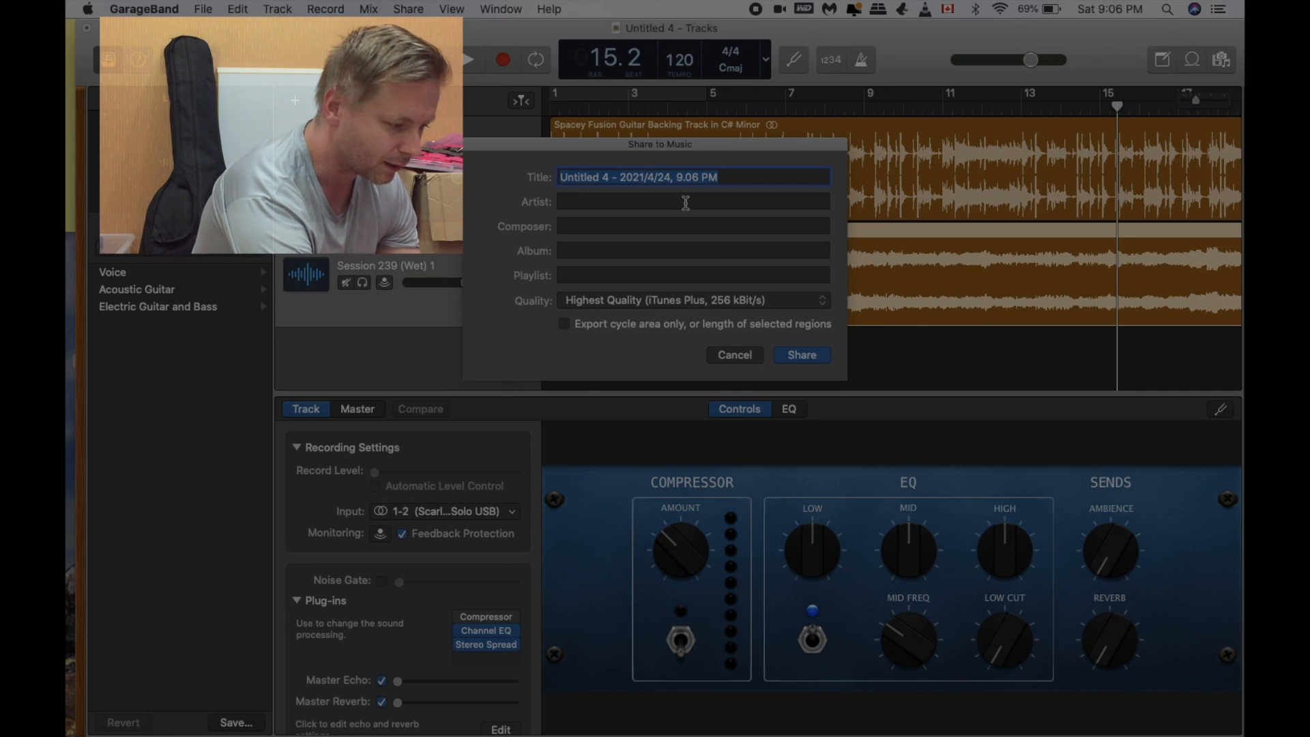
key(BackSpace)
text(Space)
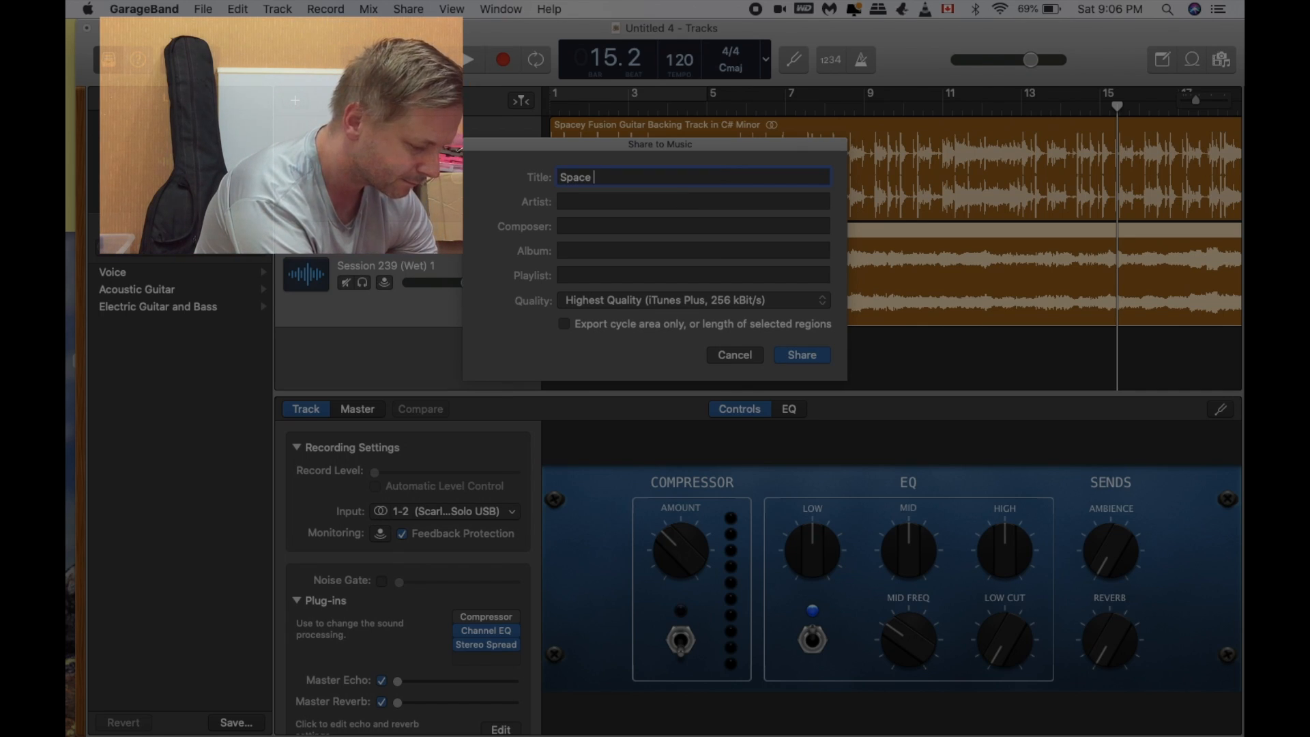
text( Jam)
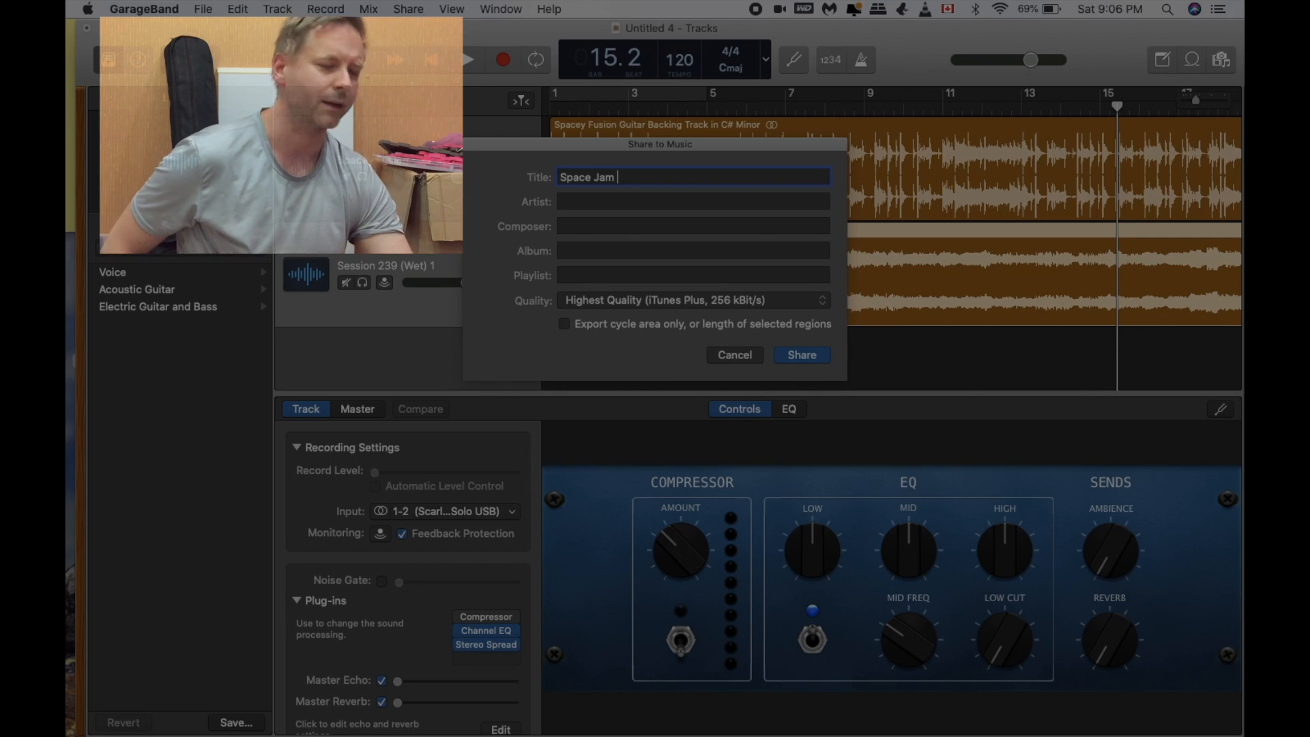
click(798, 356)
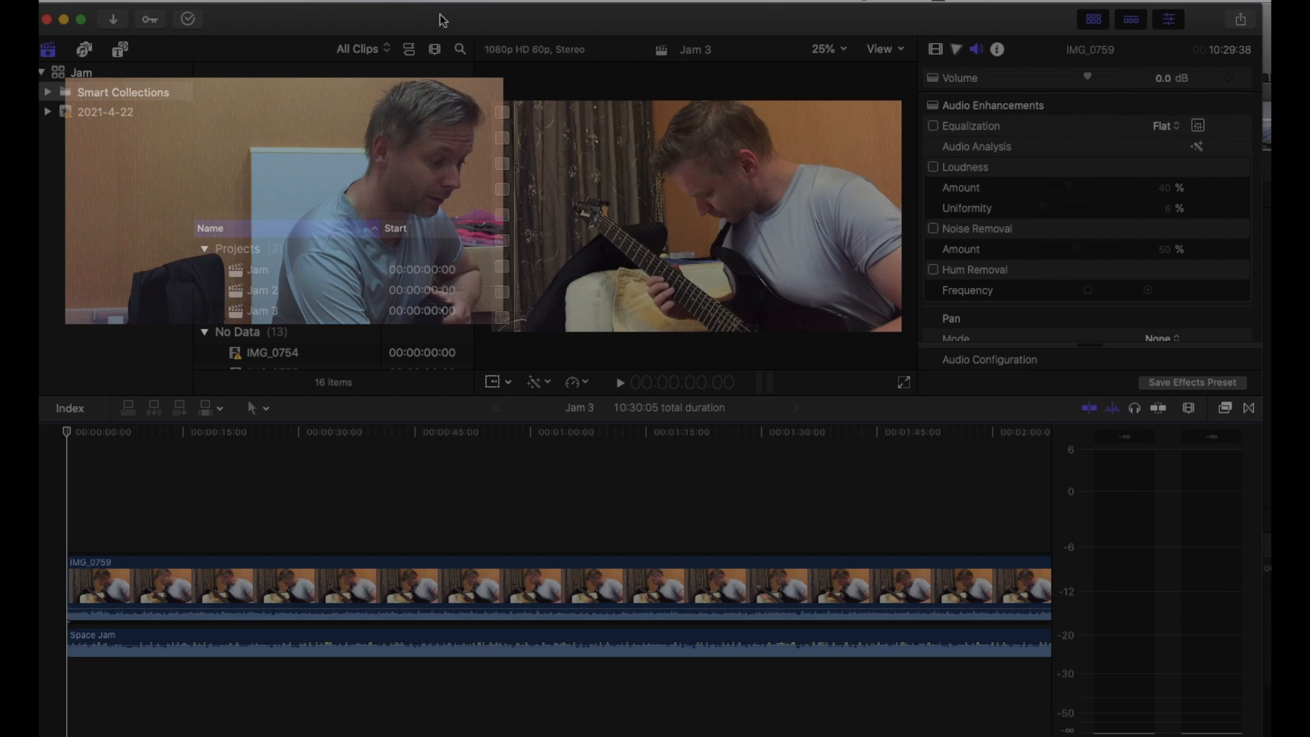
Step: In Final Cut Pro, play the opening of the Jam 3 project to check IMG_0759 against the Space Jam audio
key(space)
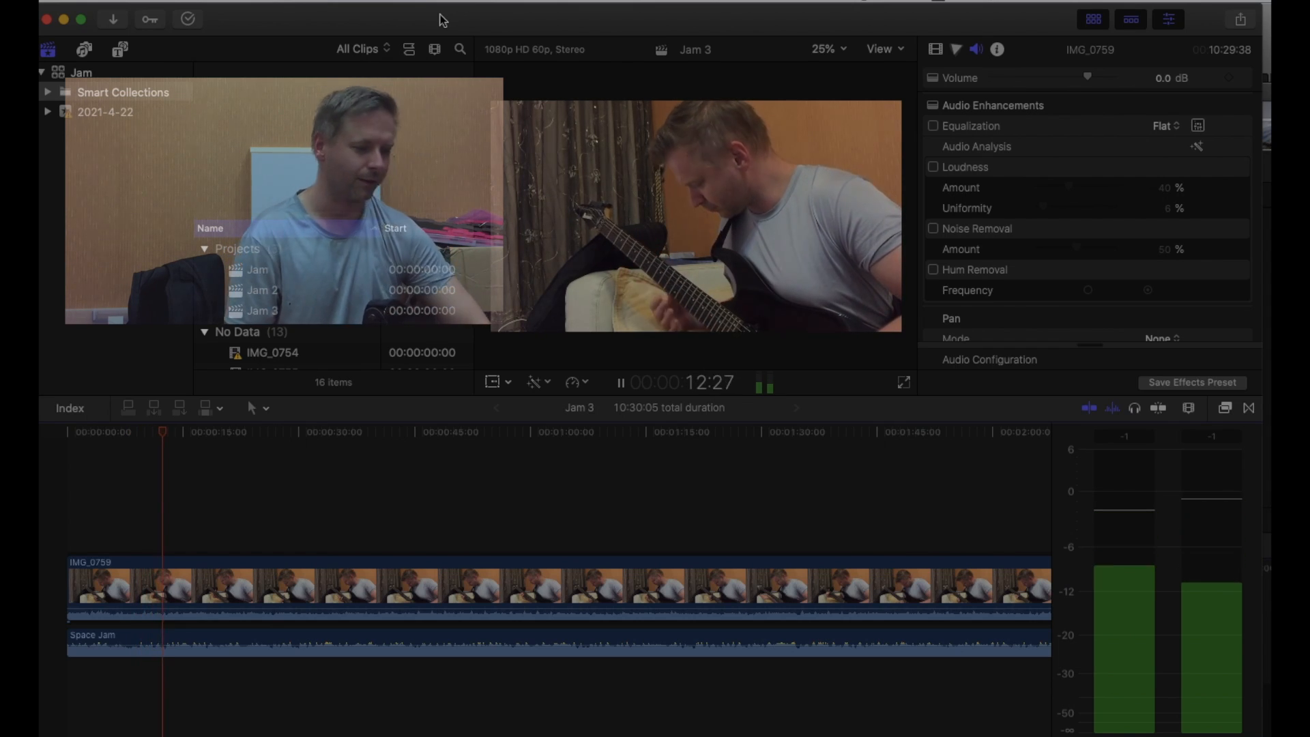
key(space)
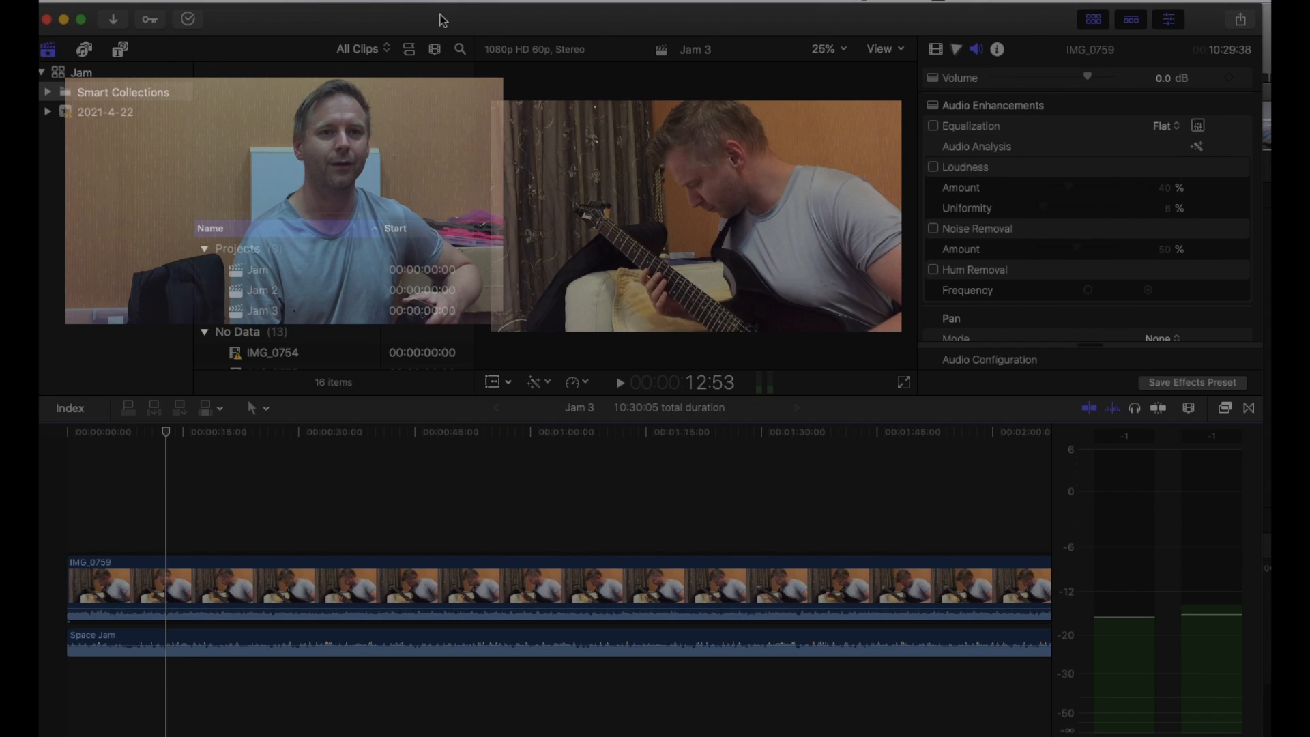